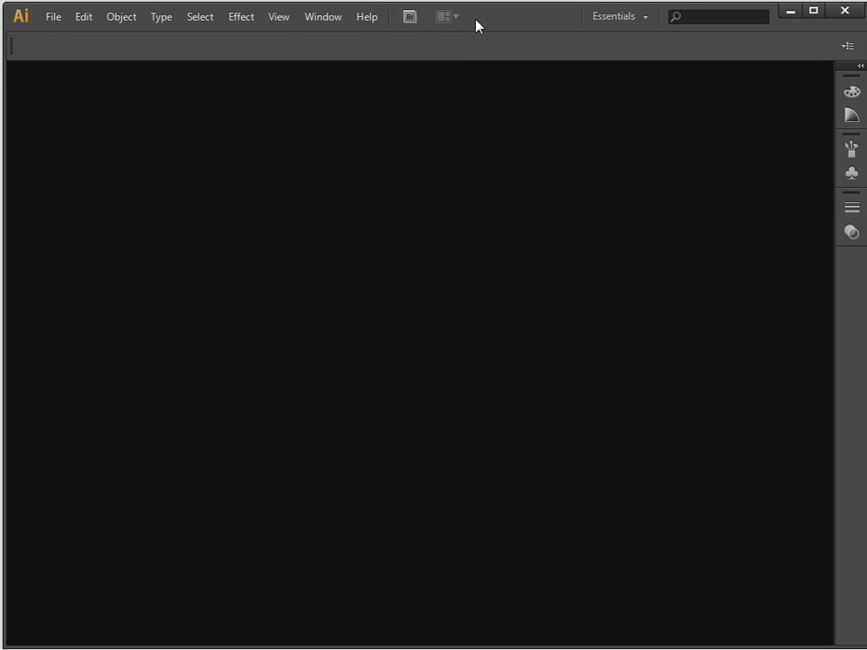
# Step: Create a new landscape 612 × 500 pt document
pyautogui.click(55, 17)
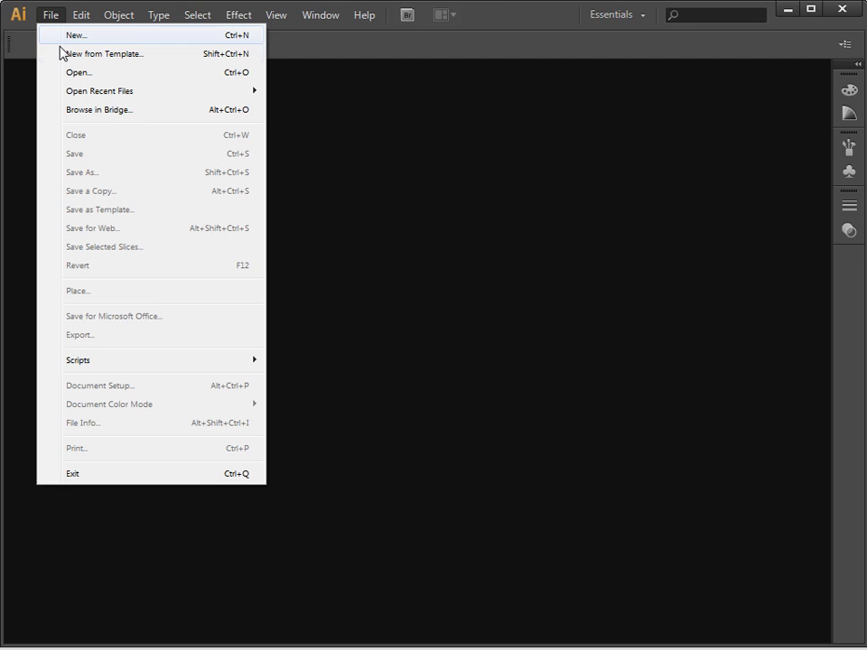
pyautogui.click(70, 36)
pyautogui.click(411, 253)
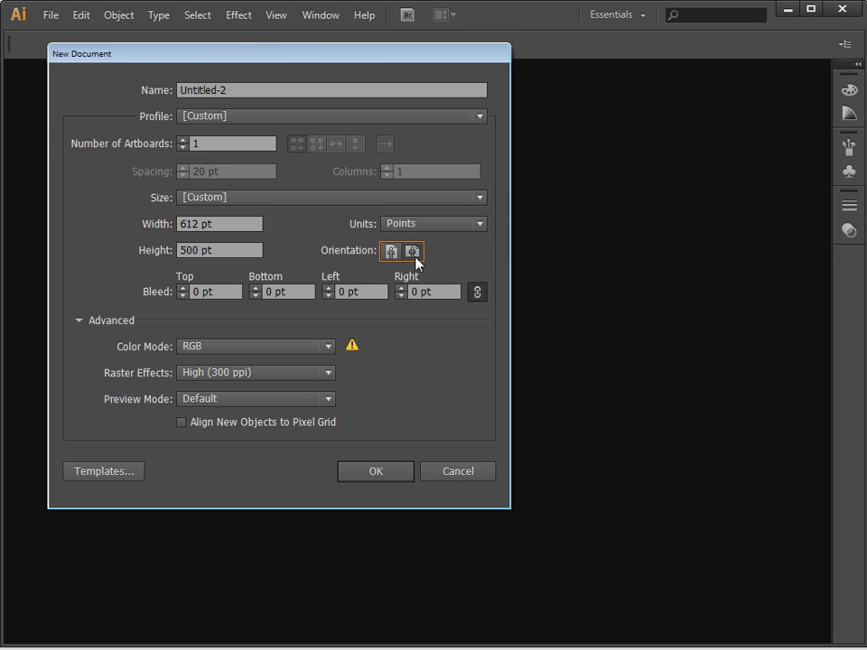
pyautogui.click(380, 478)
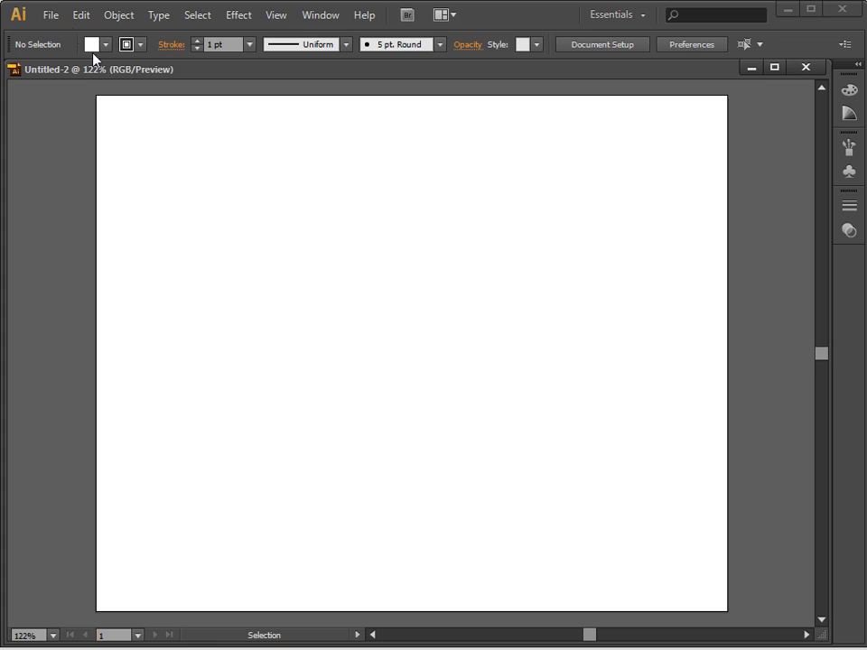
# Step: Place the bathingboxes-6.jpg beach-hut photo on the artboard
pyautogui.click(47, 16)
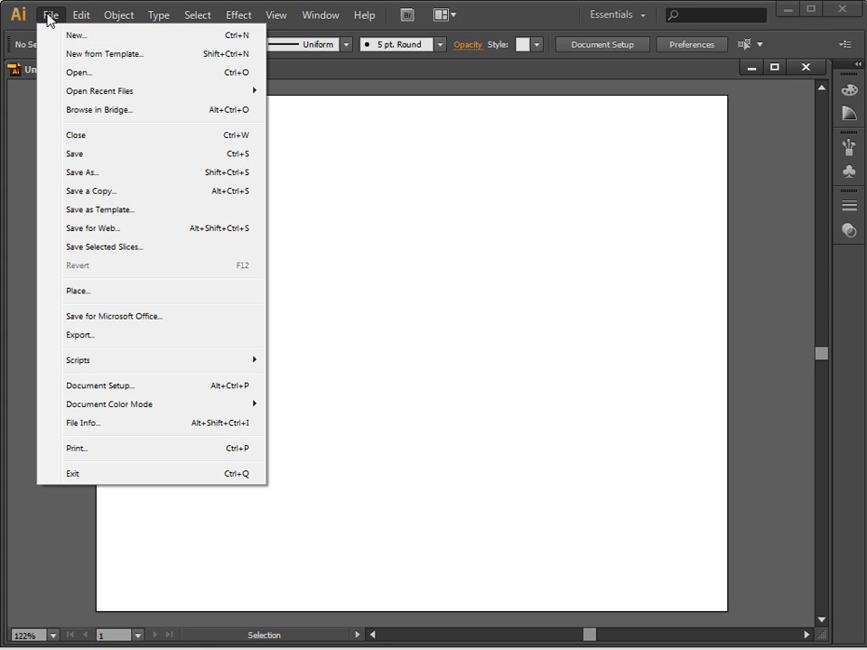
pyautogui.click(79, 293)
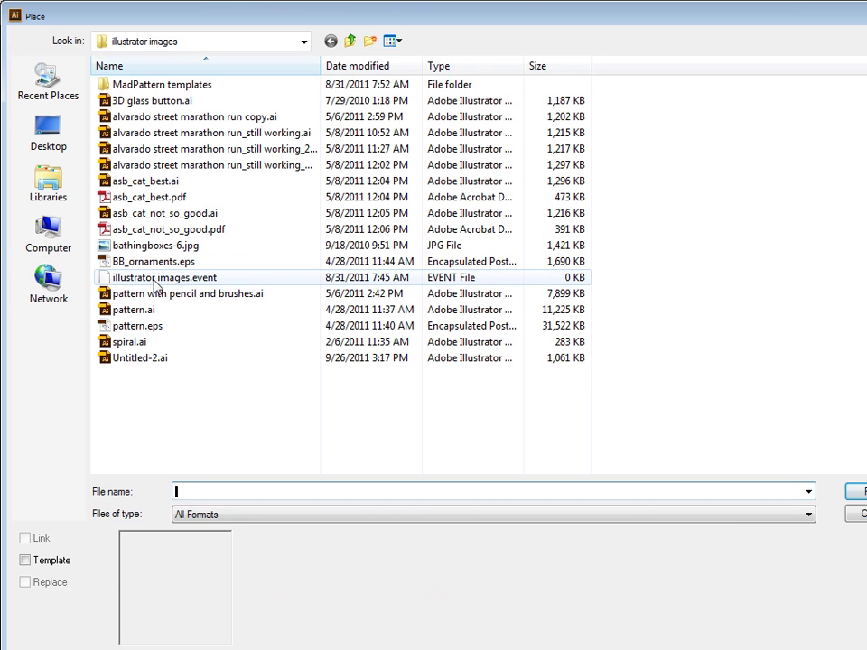
pyautogui.click(185, 246)
pyautogui.click(854, 493)
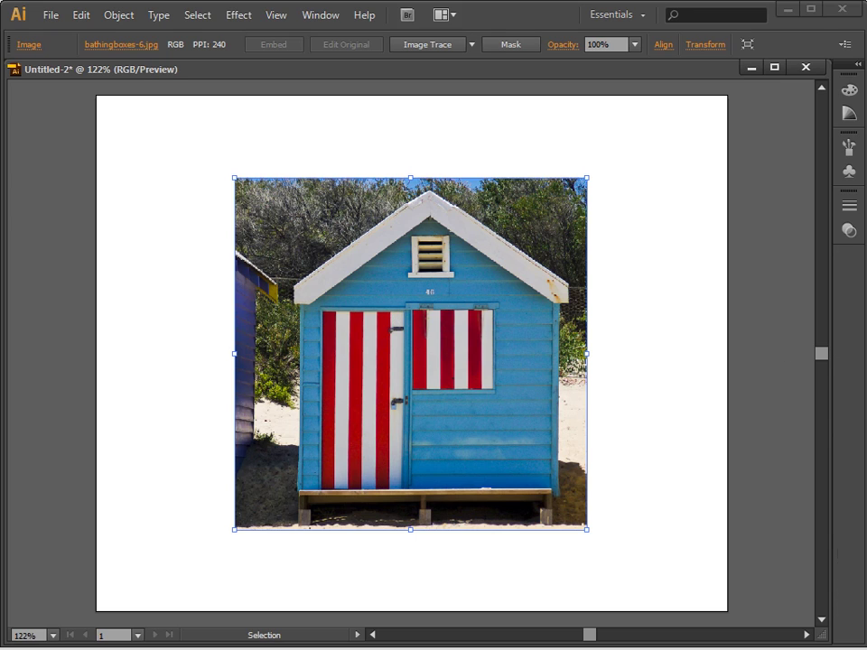
# Step: Scale the beach-hut photo up to about 418 pt square and move it to the artboard centre
pyautogui.press('Tab')
pyautogui.moveTo(452, 352); pyautogui.dragTo(566, 418)
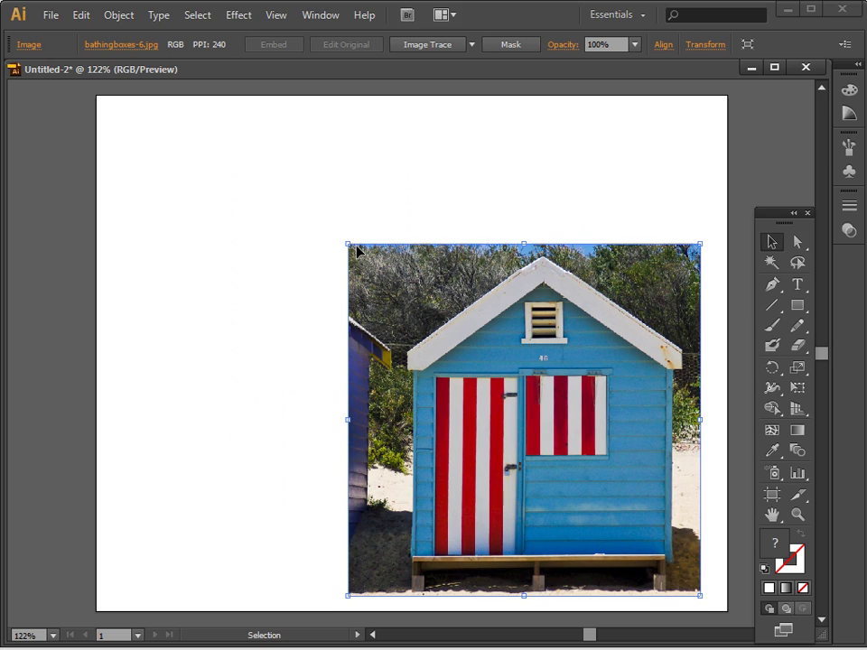
pyautogui.moveTo(346, 241); pyautogui.dragTo(215, 112)
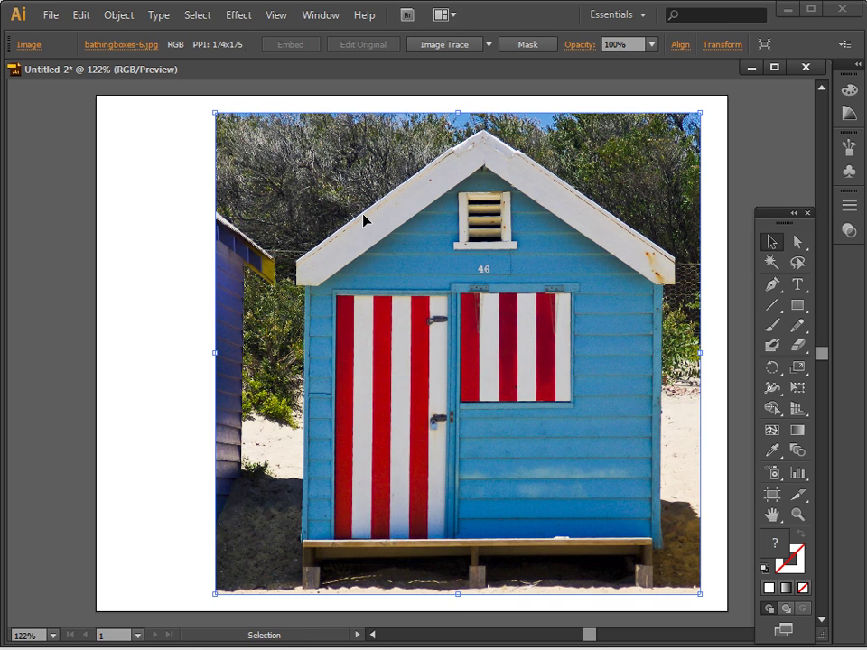
pyautogui.moveTo(366, 227); pyautogui.dragTo(334, 238)
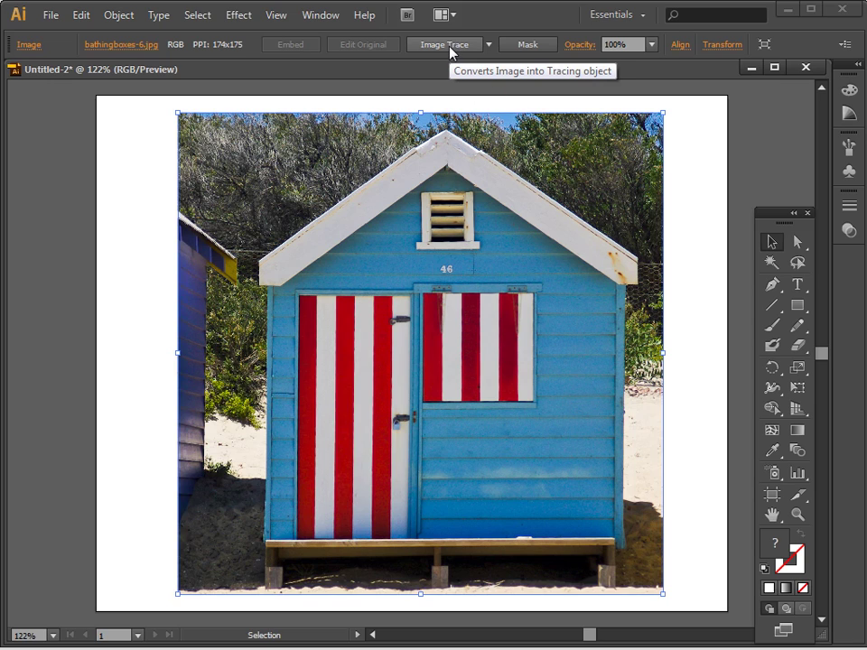
pyautogui.click(127, 15)
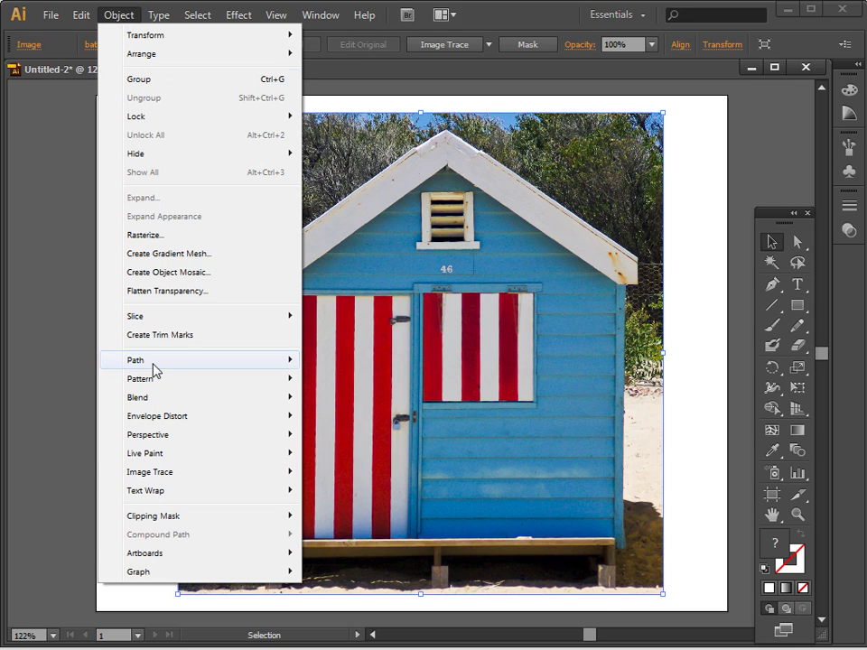
pyautogui.moveTo(164, 476)
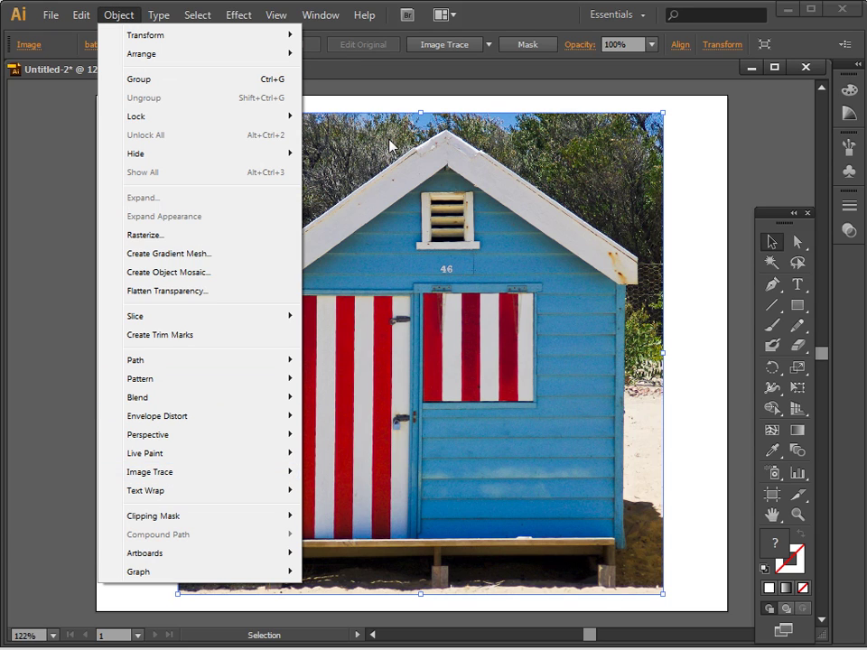
# Step: Image Trace the placed photo and bring up the full Image Trace panel
pyautogui.click(460, 50)
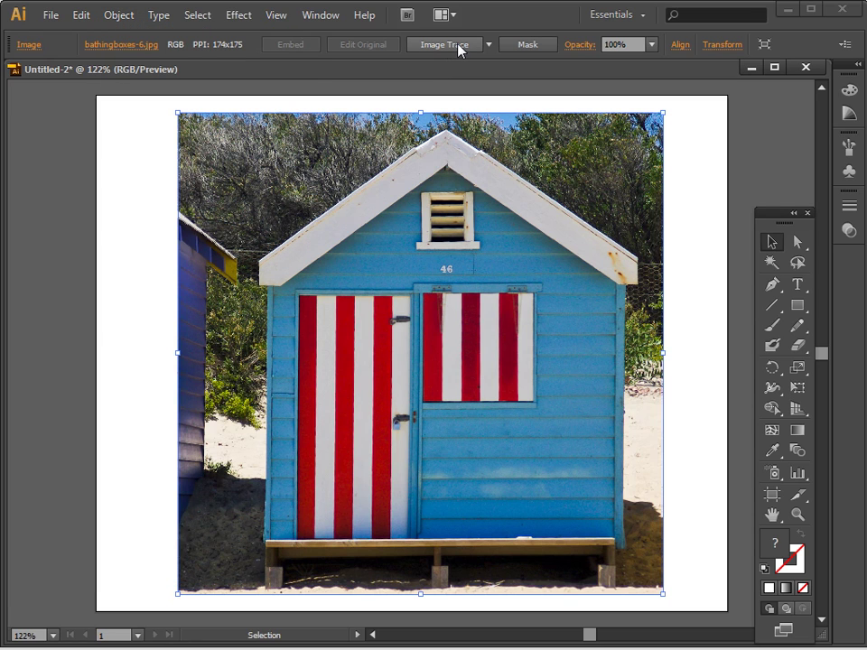
pyautogui.click(460, 49)
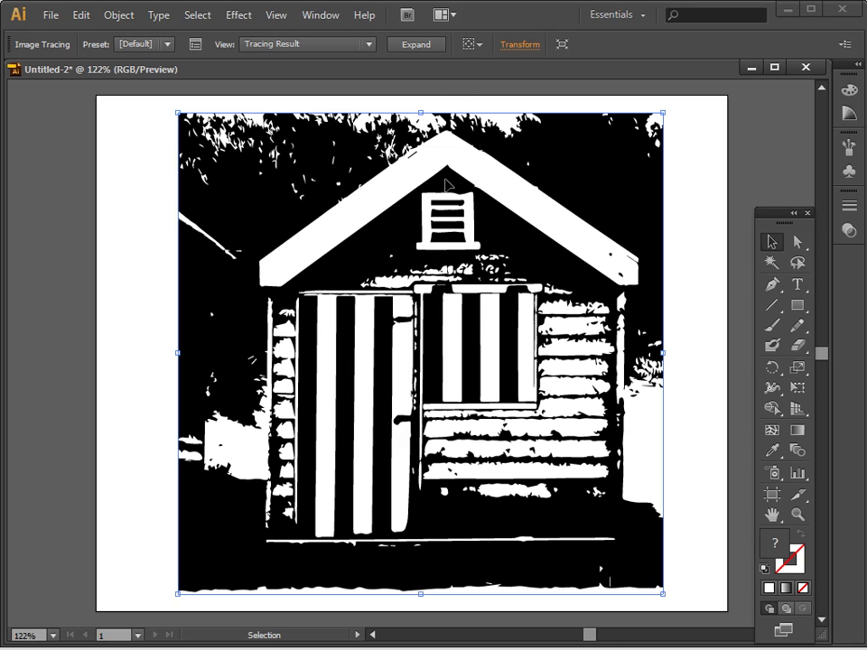
pyautogui.click(195, 47)
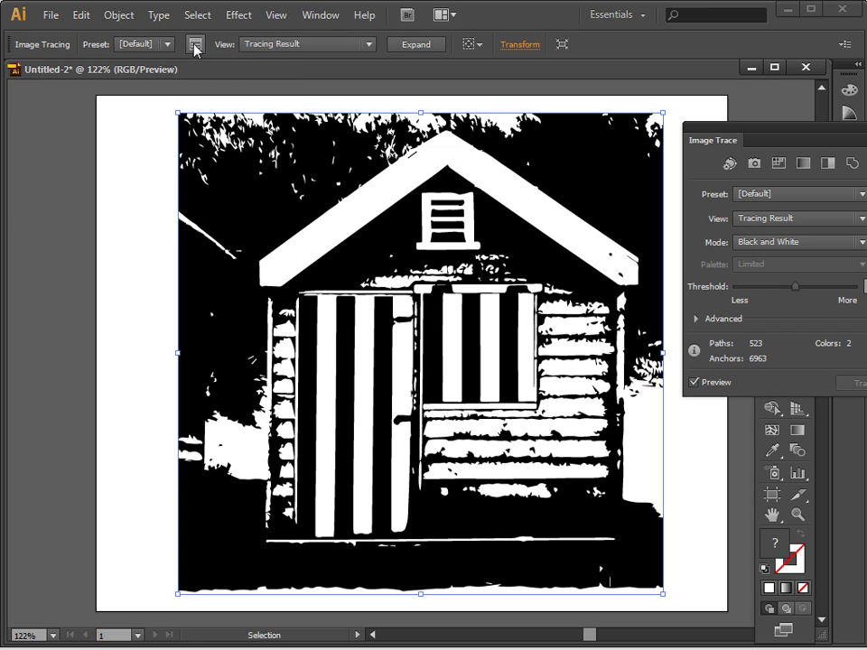
pyautogui.moveTo(727, 144); pyautogui.dragTo(557, 157)
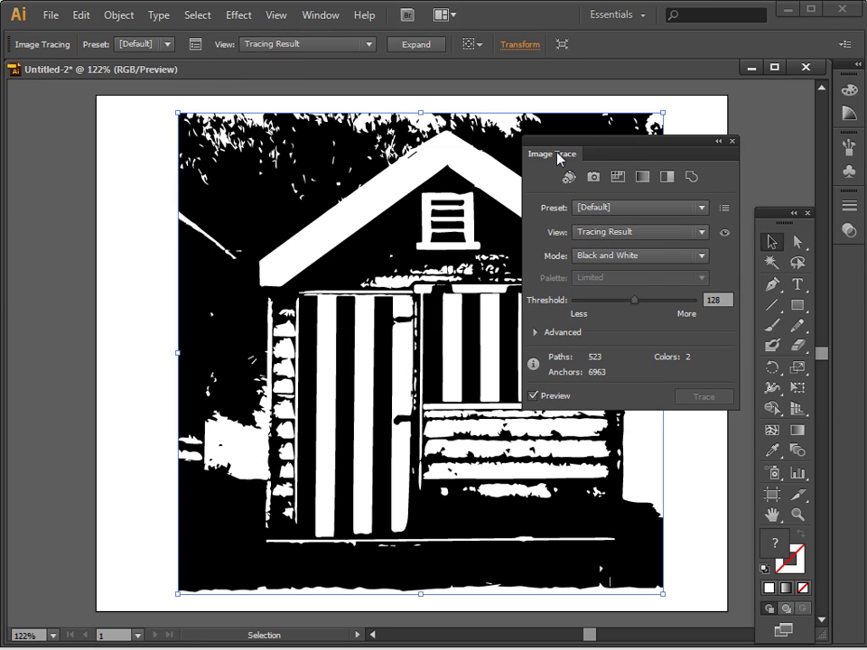
# Step: Set trace Mode to Color, turn off Preview, and reduce Colors from 30 to 6
pyautogui.click(668, 259)
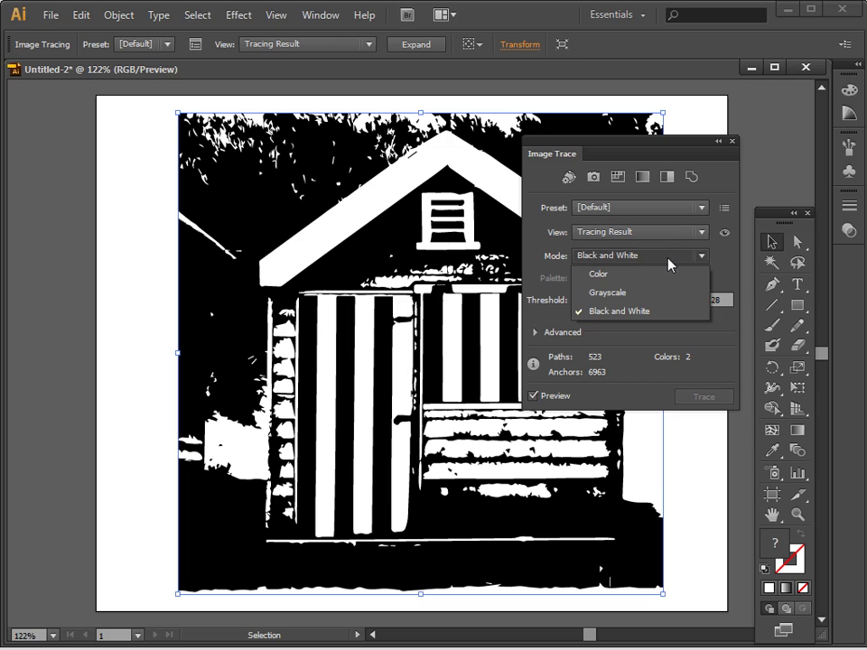
pyautogui.click(605, 275)
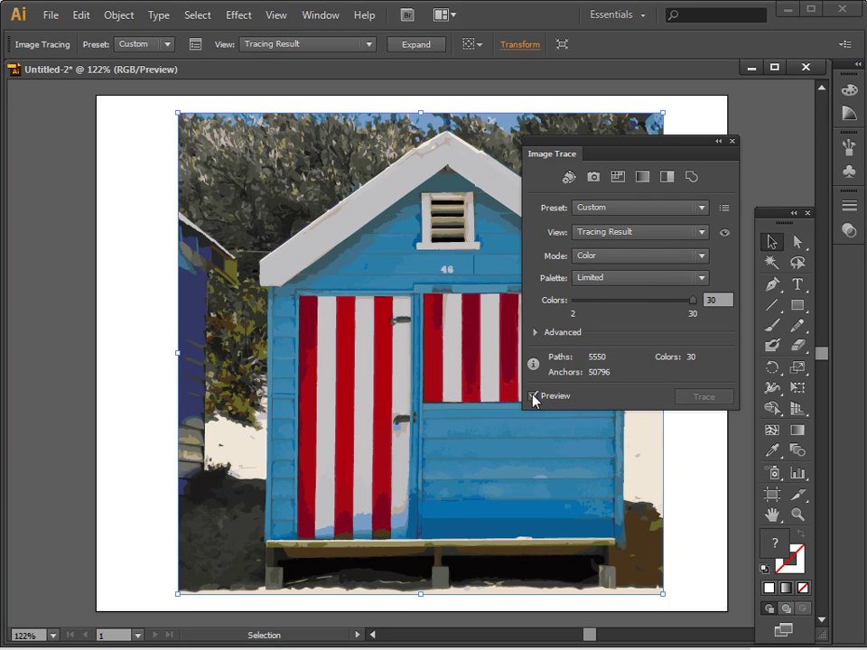
pyautogui.click(532, 396)
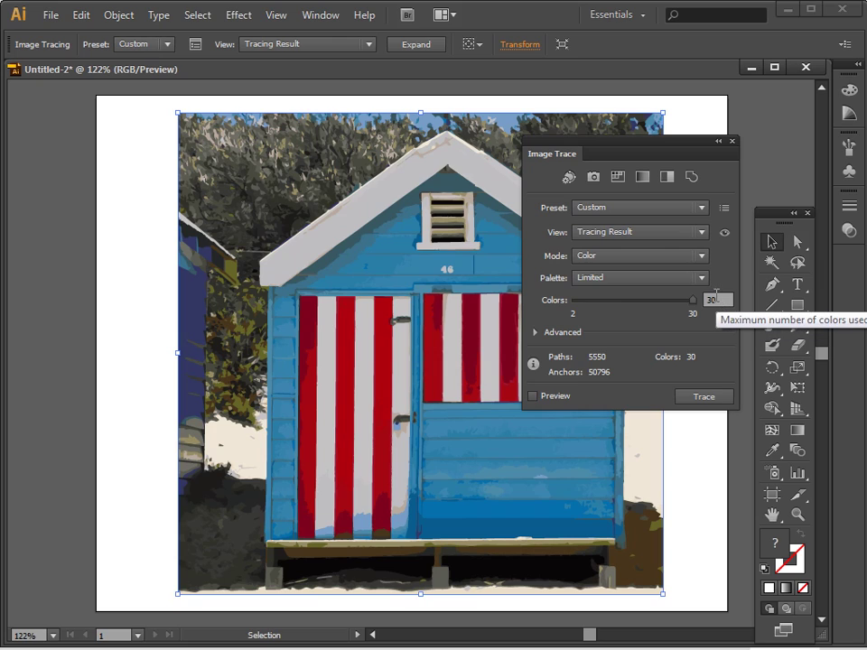
pyautogui.doubleClick(719, 299)
pyautogui.write('6')
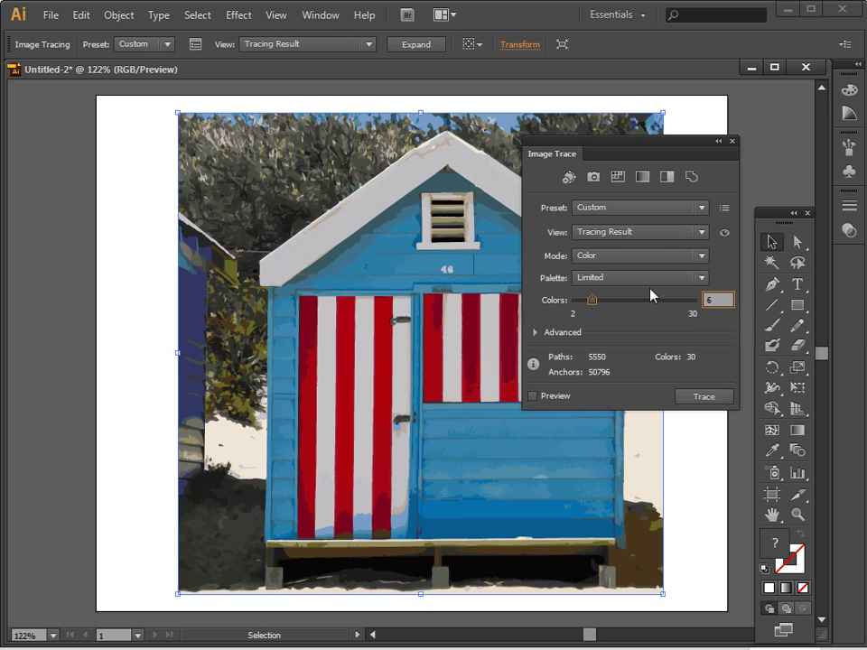
pyautogui.moveTo(569, 154)
pyautogui.mouseDown()
pyautogui.moveTo(552, 108)
pyautogui.moveTo(552, 116)
pyautogui.mouseUp()
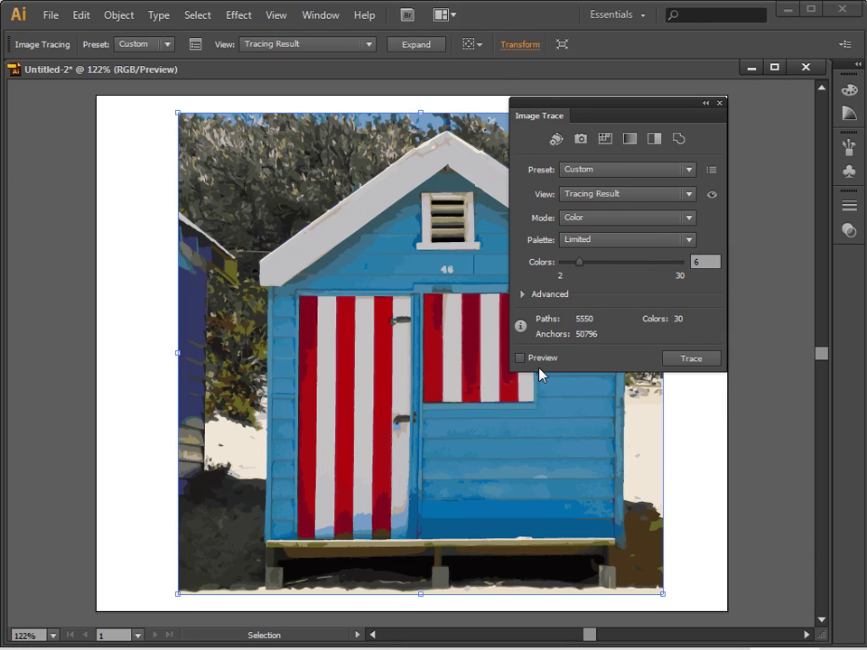
# Step: Retrace with Advanced settings Paths 1%, Corners 0% and Noise 100 px
pyautogui.click(523, 295)
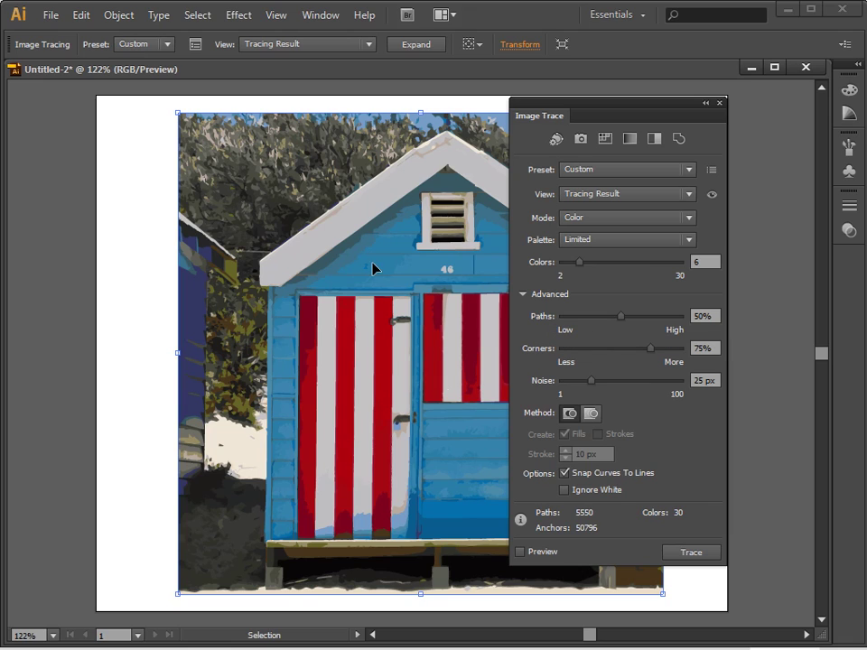
pyautogui.moveTo(623, 318); pyautogui.dragTo(561, 316)
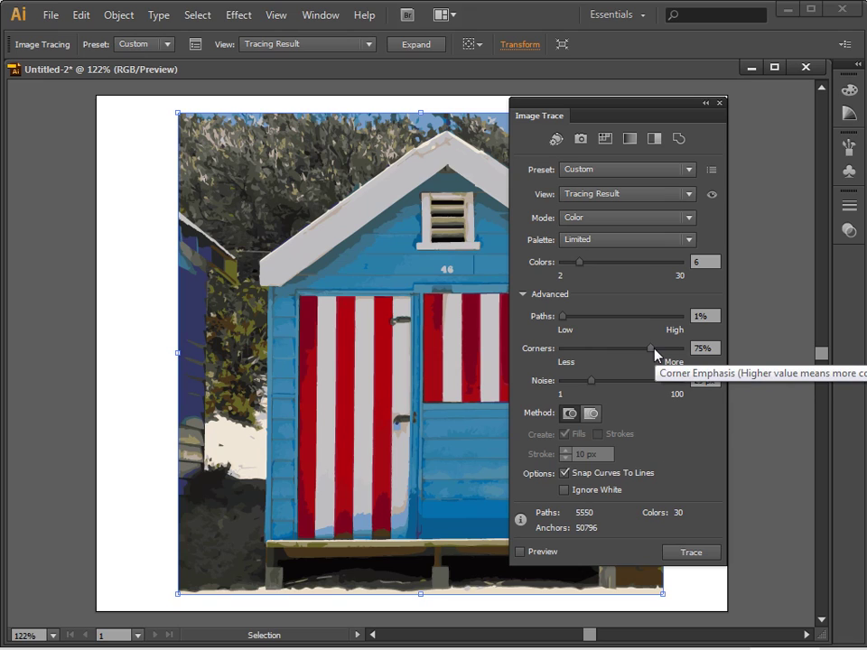
pyautogui.moveTo(652, 351); pyautogui.dragTo(528, 347)
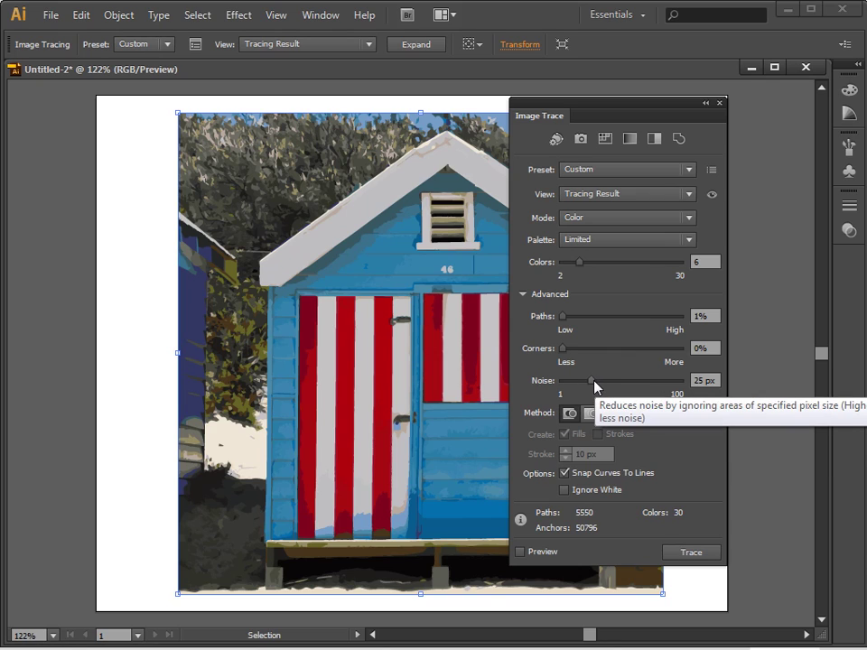
pyautogui.moveTo(593, 382); pyautogui.dragTo(695, 387)
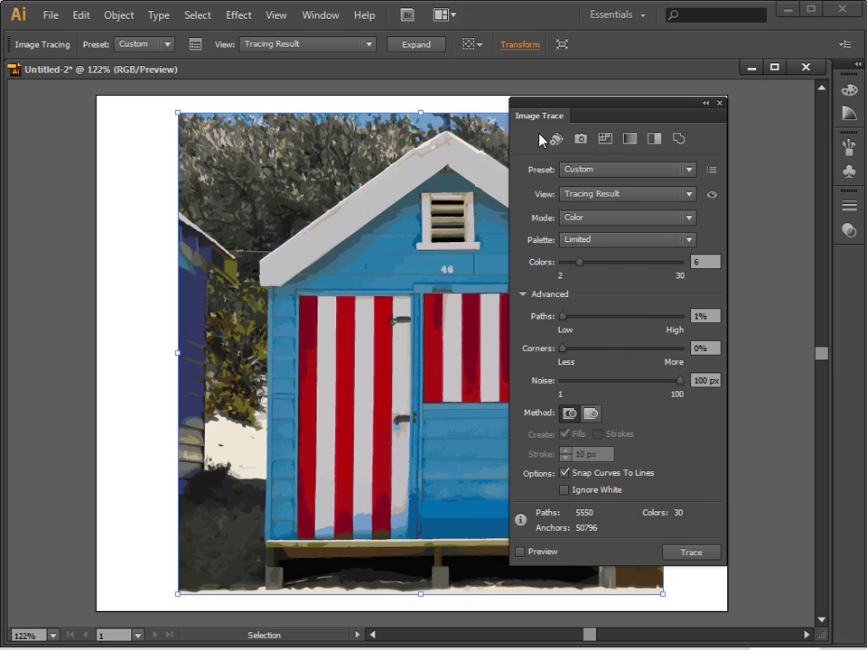
pyautogui.click(691, 552)
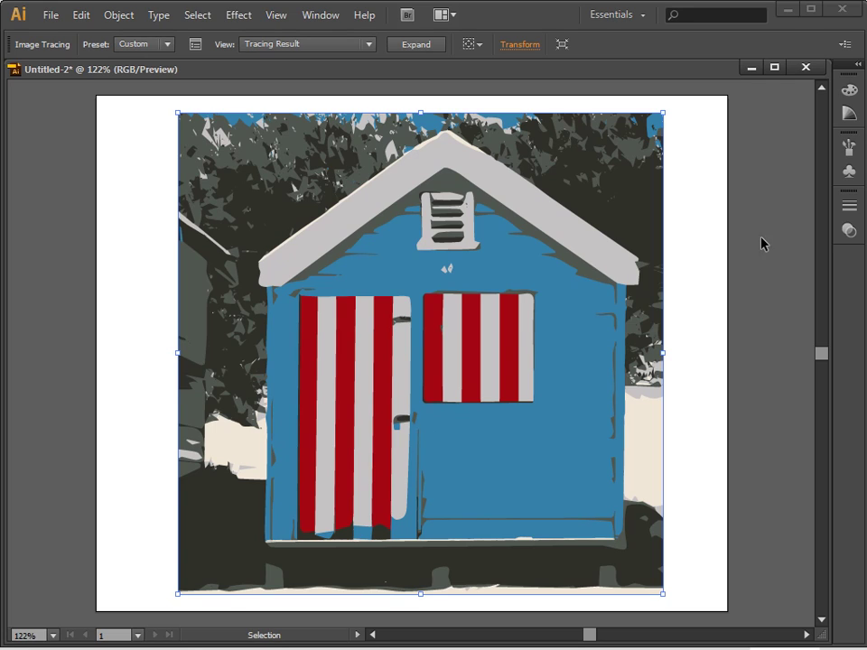
# Step: Save the document as bathingbox.ai and nudge the traced hut slightly left and down
pyautogui.hotkey('ctrl', 's')
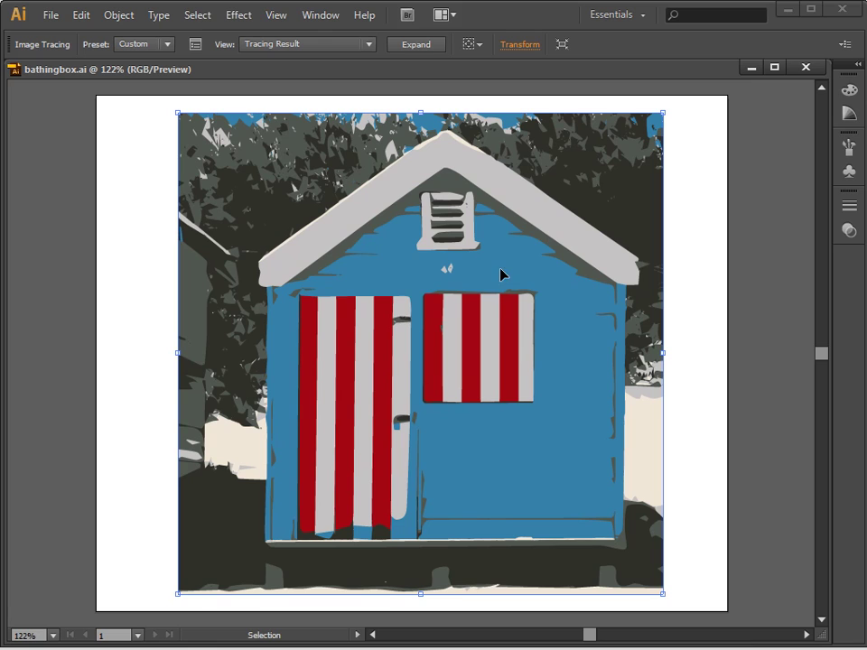
pyautogui.moveTo(501, 273); pyautogui.dragTo(482, 282)
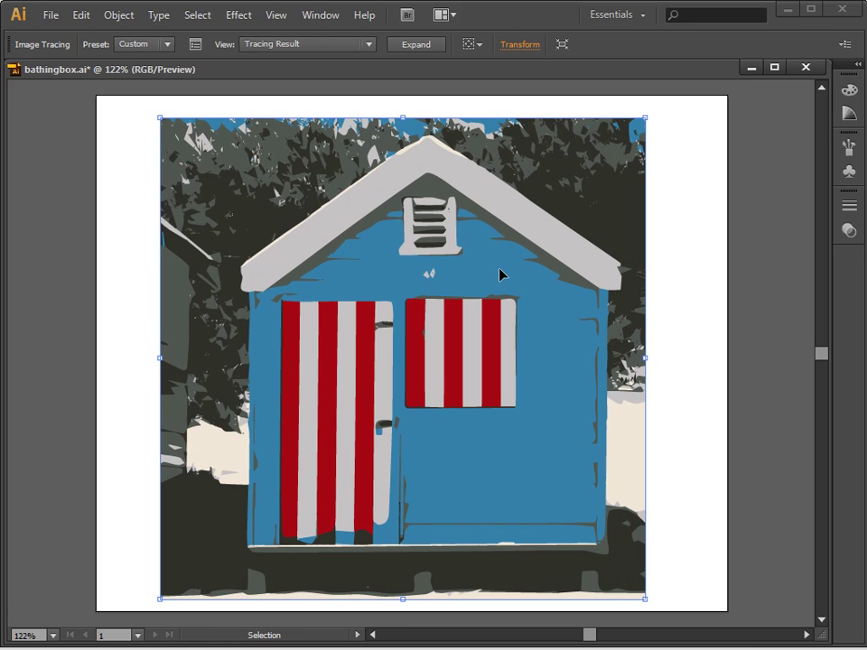
# Step: Expand the trace into vector paths and ungroup them into separate shapes
pyautogui.click(417, 49)
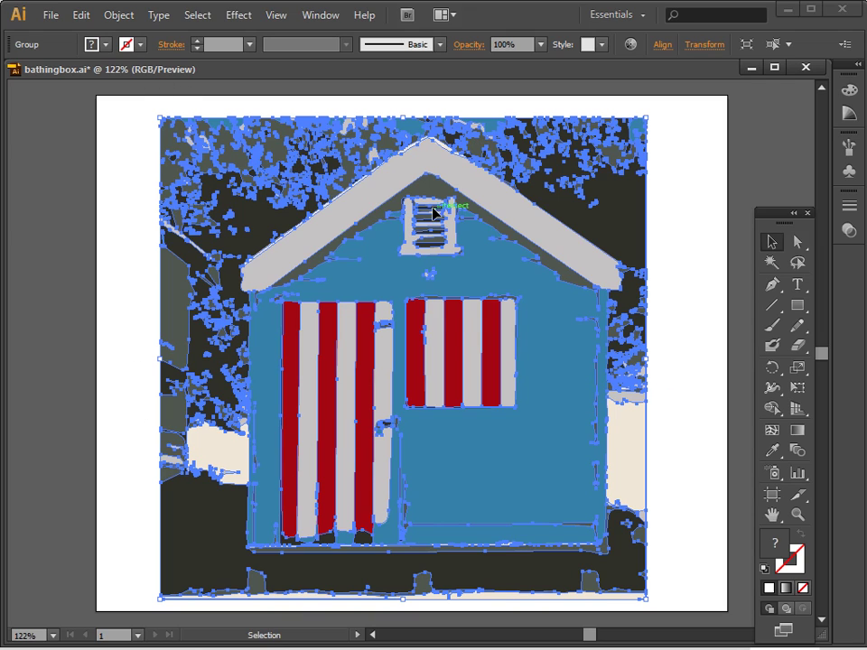
pyautogui.click(119, 15)
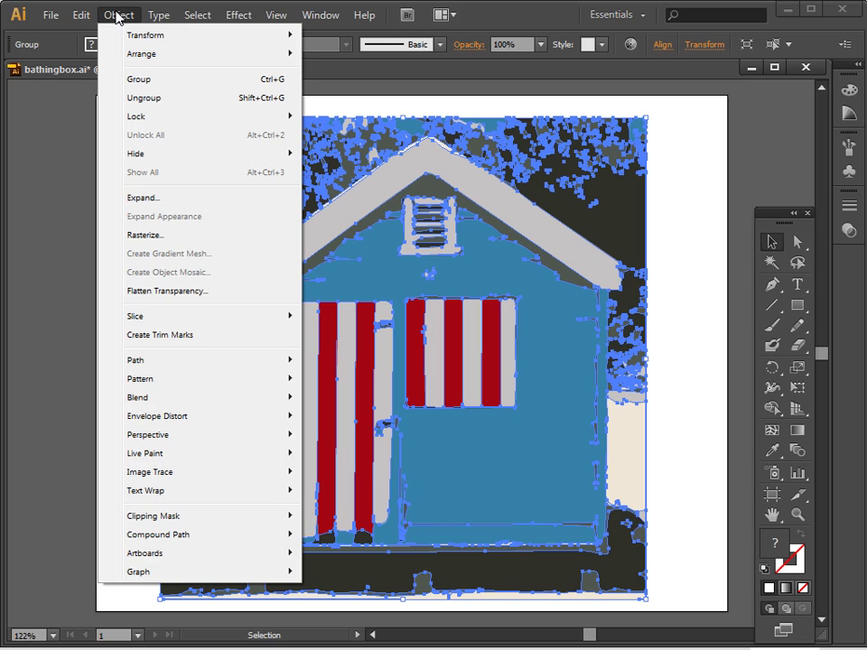
pyautogui.click(130, 98)
pyautogui.click(117, 15)
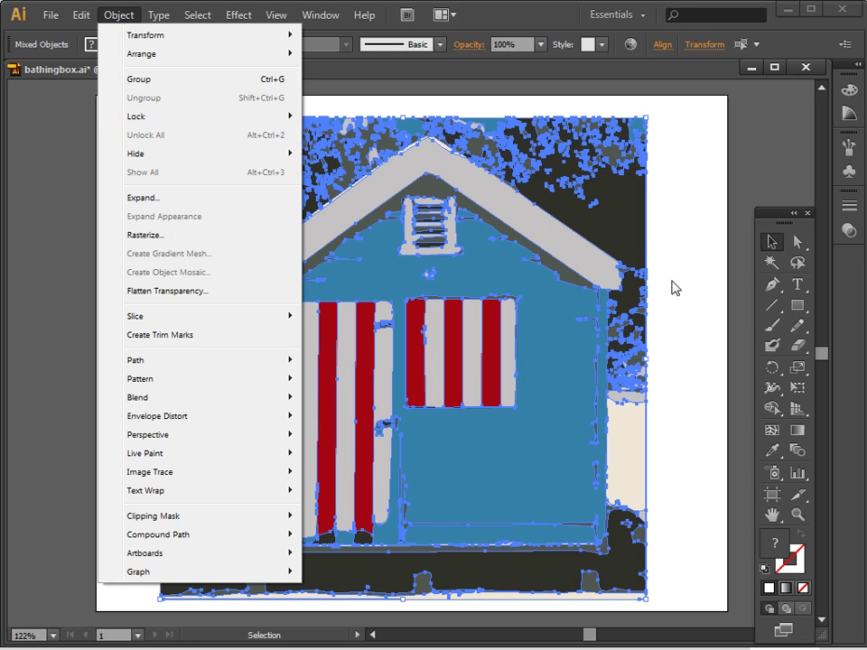
pyautogui.click(713, 326)
# Step: Delete the background shapes down the left side and bottom of the hut
pyautogui.click(709, 331)
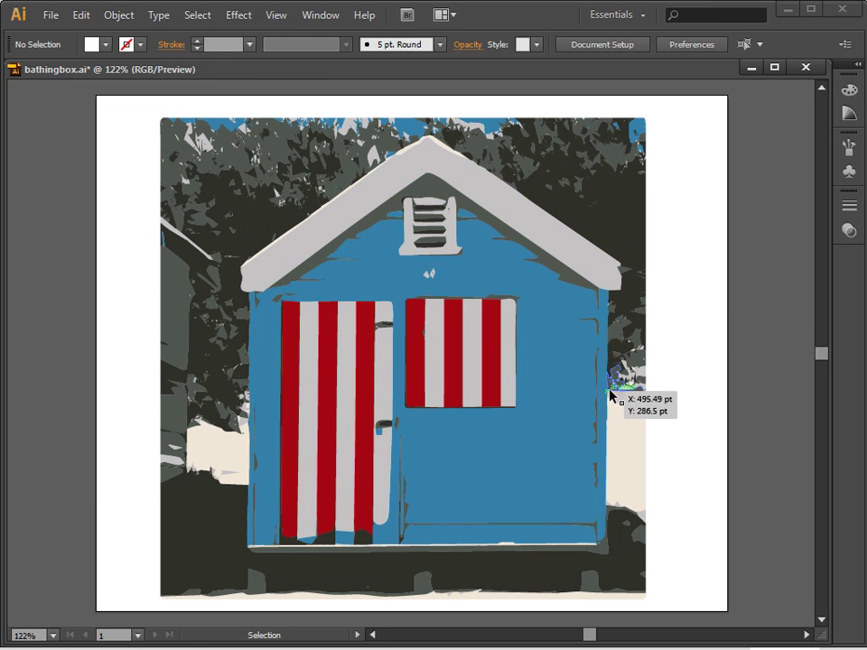
pyautogui.click(573, 400)
pyautogui.click(468, 208)
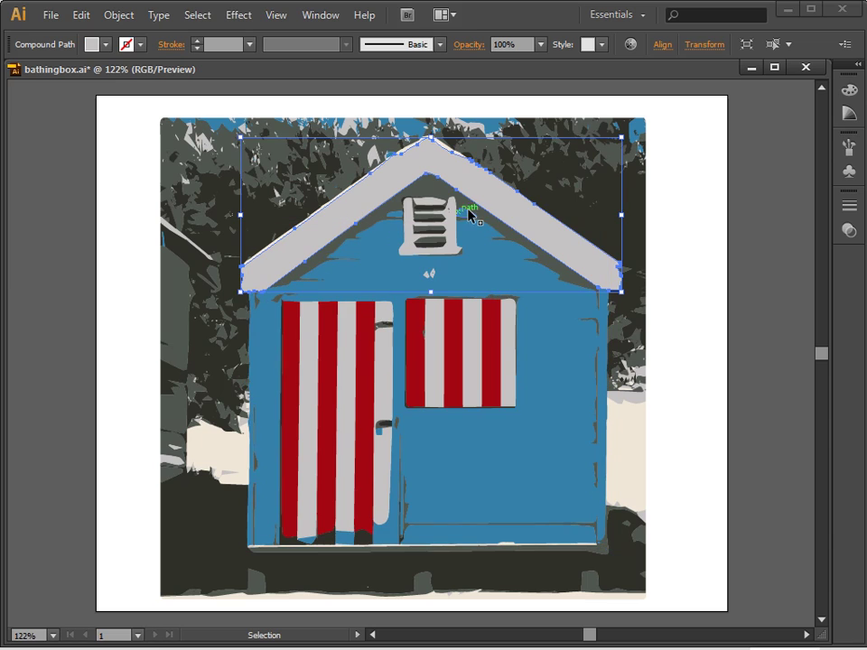
pyautogui.click(670, 468)
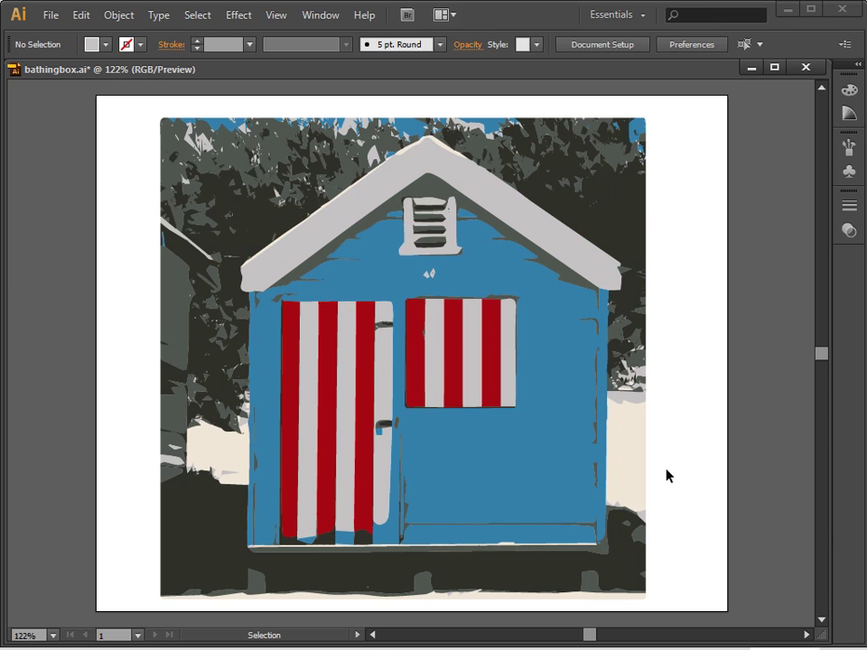
pyautogui.click(166, 316)
pyautogui.press('Delete')
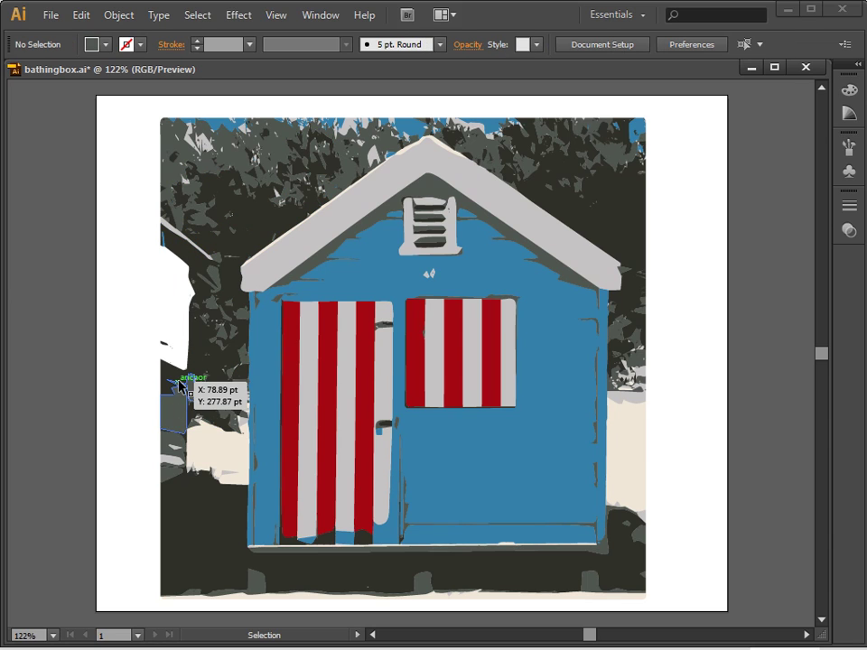
pyautogui.click(177, 384)
pyautogui.press('Delete')
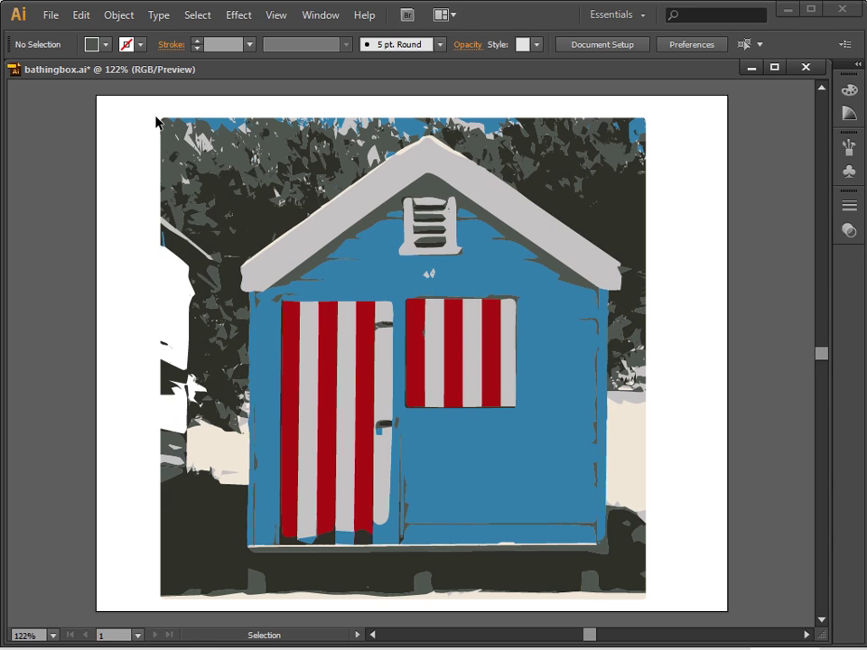
pyautogui.moveTo(160, 127); pyautogui.dragTo(177, 603)
pyautogui.press('Delete')
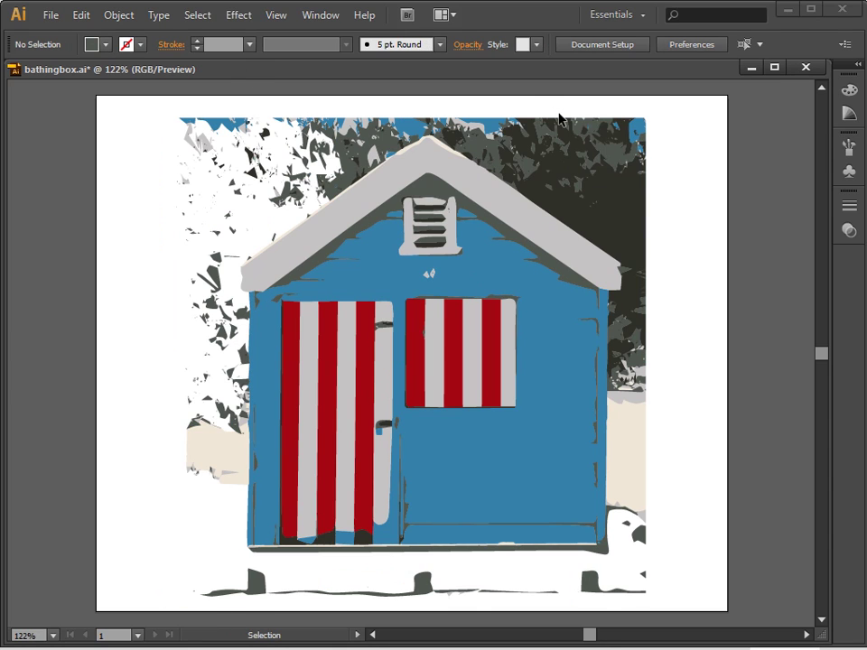
# Step: Delete the upper-right foliage, the beige right-edge strip and the top-left flecks
pyautogui.moveTo(559, 117); pyautogui.dragTo(656, 199)
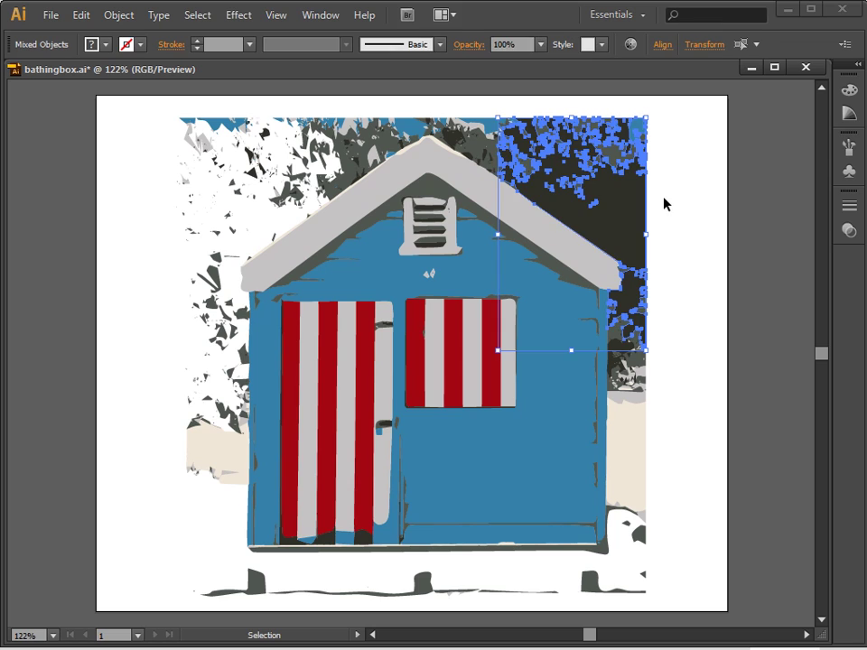
pyautogui.press('Delete')
pyautogui.click(642, 377)
pyautogui.click(653, 252)
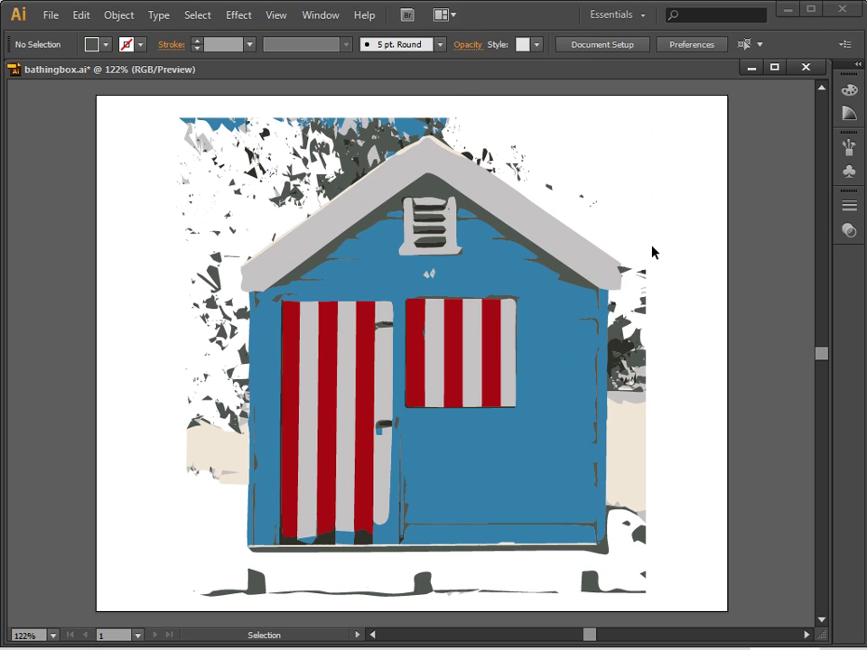
pyautogui.moveTo(645, 263); pyautogui.dragTo(637, 596)
pyautogui.press('Delete')
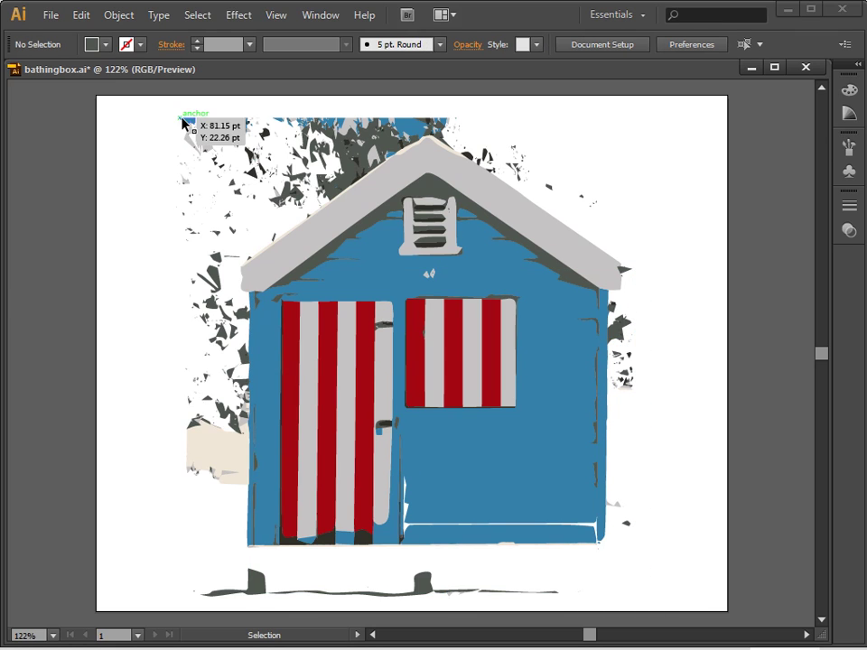
pyautogui.moveTo(165, 115); pyautogui.dragTo(299, 198)
pyautogui.press('Delete')
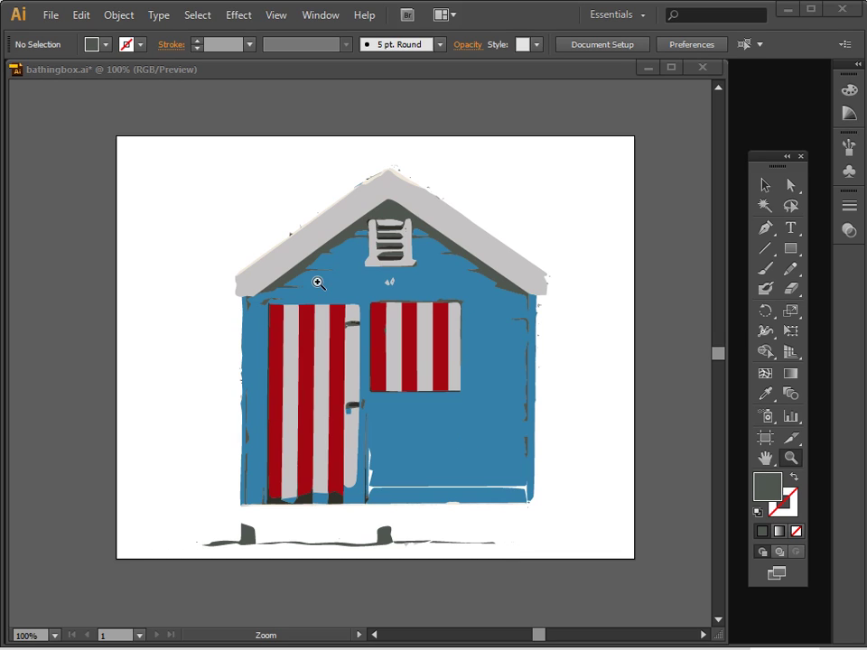
# Step: Marquee-select the whole hut: blue wall, grey roof, red door stripes and ground line
pyautogui.click(765, 187)
pyautogui.click(493, 445)
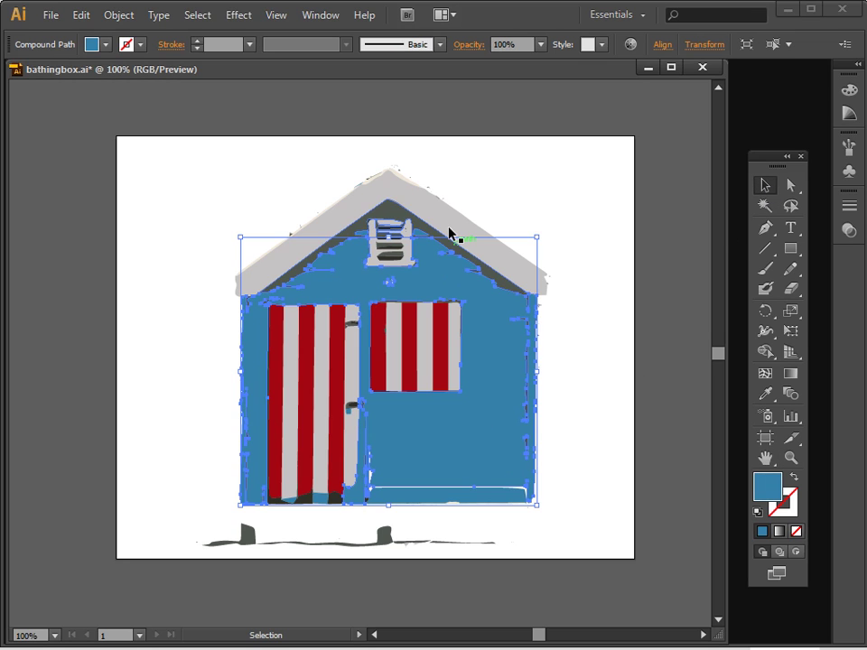
pyautogui.click(336, 216)
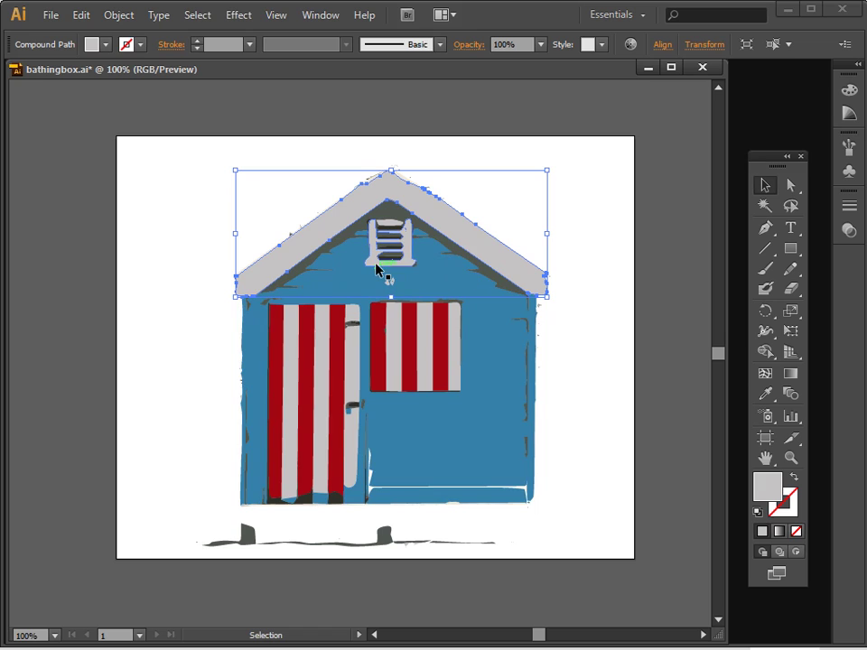
pyautogui.click(279, 392)
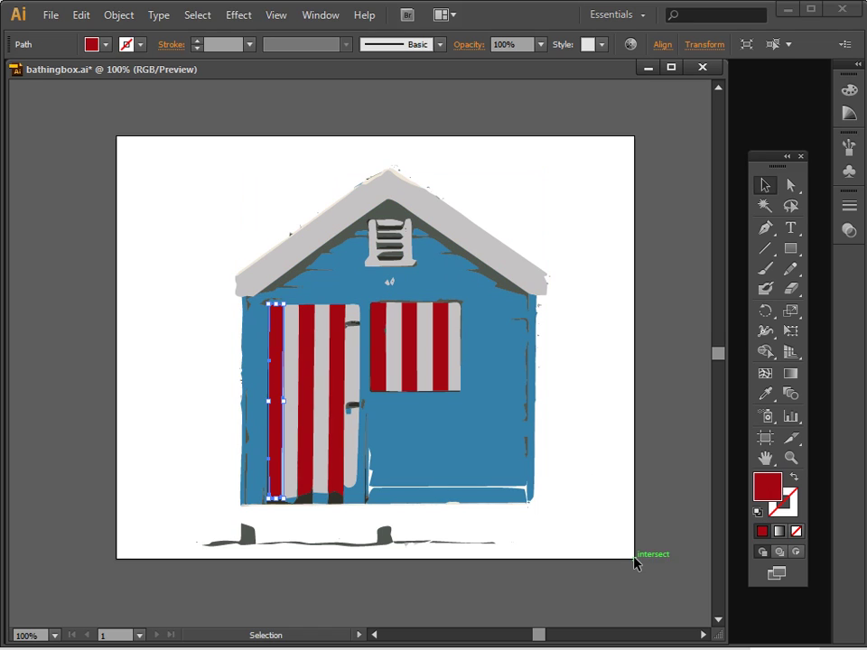
pyautogui.moveTo(621, 618); pyautogui.dragTo(120, 340)
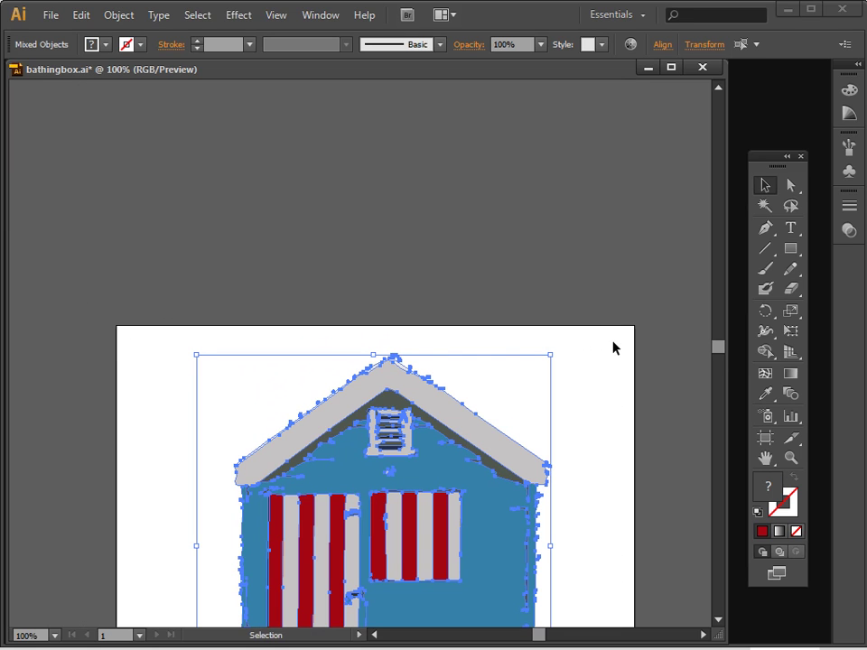
pyautogui.moveTo(718, 352); pyautogui.dragTo(720, 359)
pyautogui.scroll(-1, 719, 359)
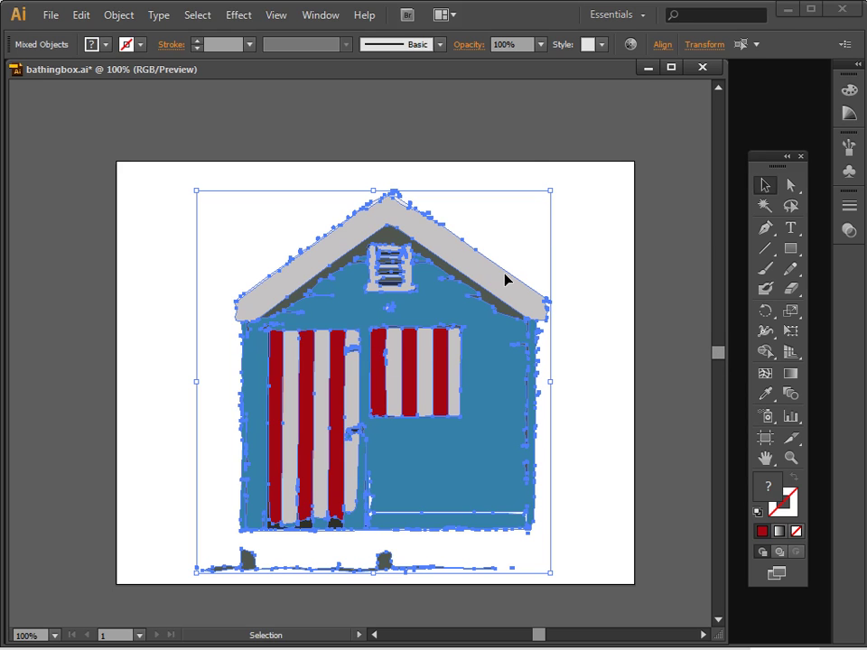
# Step: Create a 'beachhouse' colour group in the Swatches panel from the selected hut artwork
pyautogui.click(326, 21)
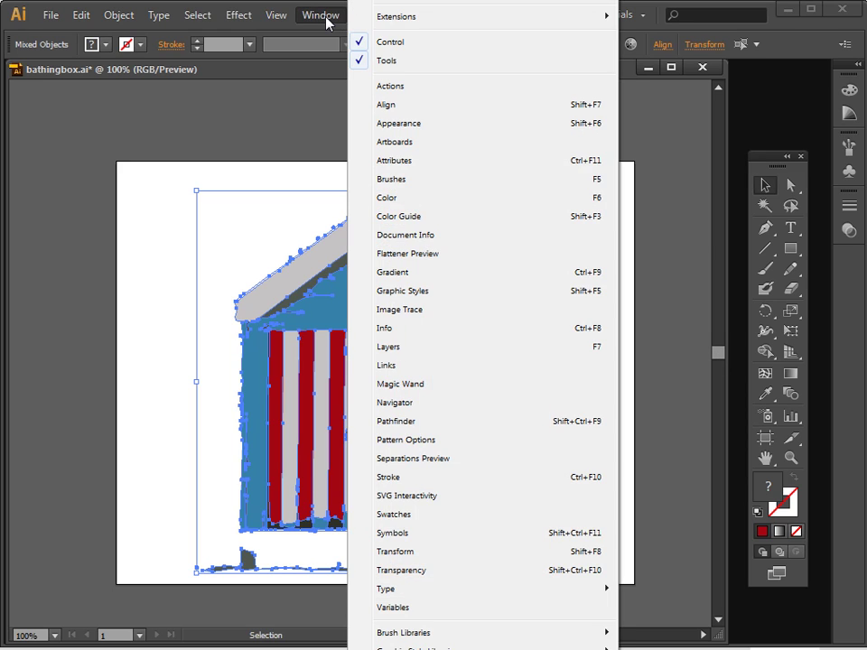
pyautogui.click(426, 516)
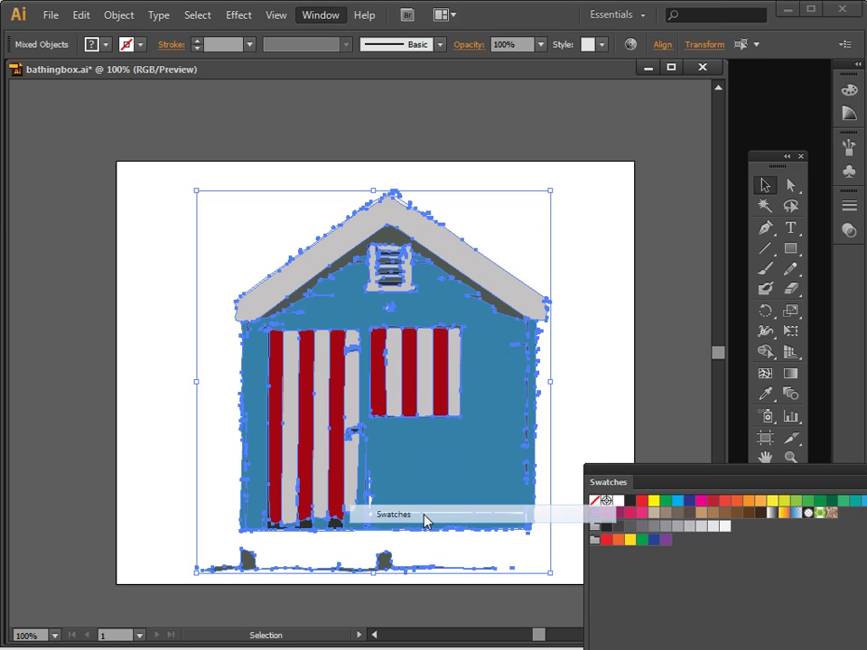
pyautogui.moveTo(650, 469); pyautogui.dragTo(562, 289)
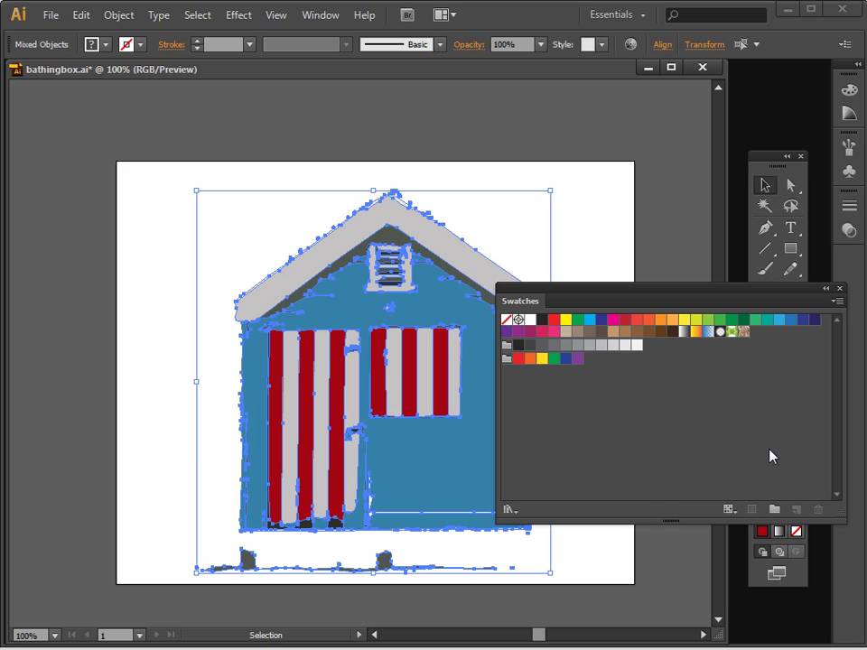
pyautogui.click(774, 511)
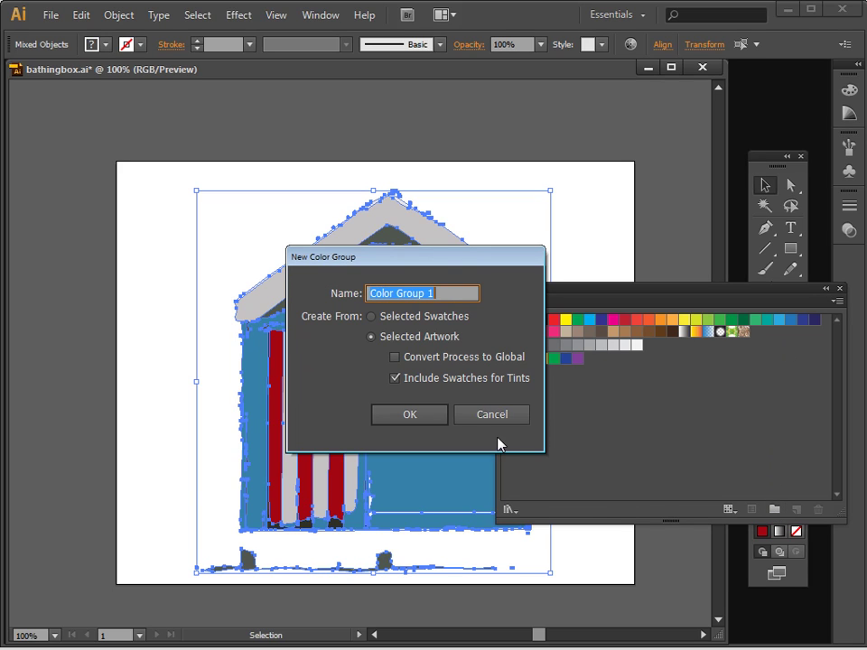
pyautogui.click(370, 336)
pyautogui.write('b')
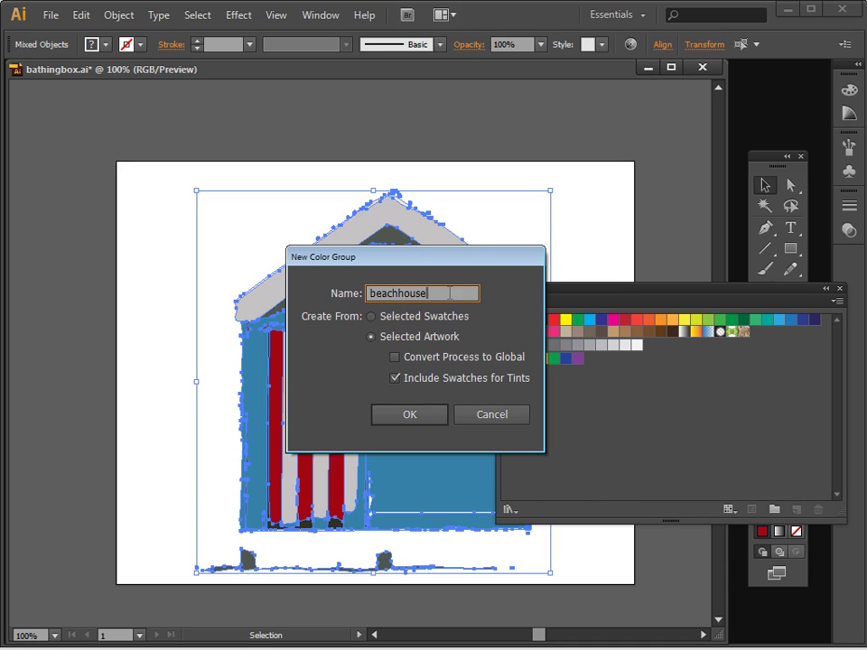
pyautogui.write('eachhouse')
pyautogui.click(407, 414)
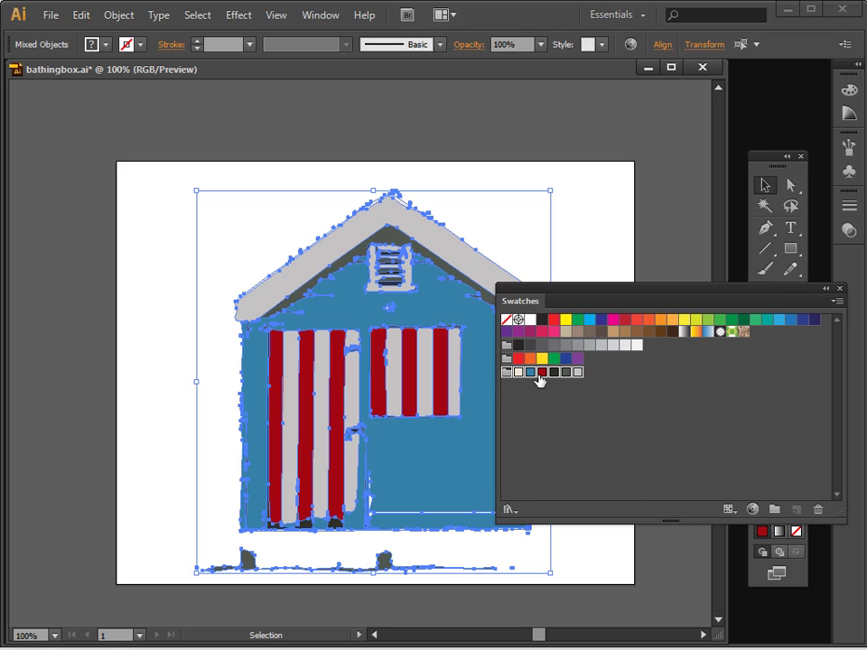
pyautogui.moveTo(521, 296); pyautogui.dragTo(565, 269)
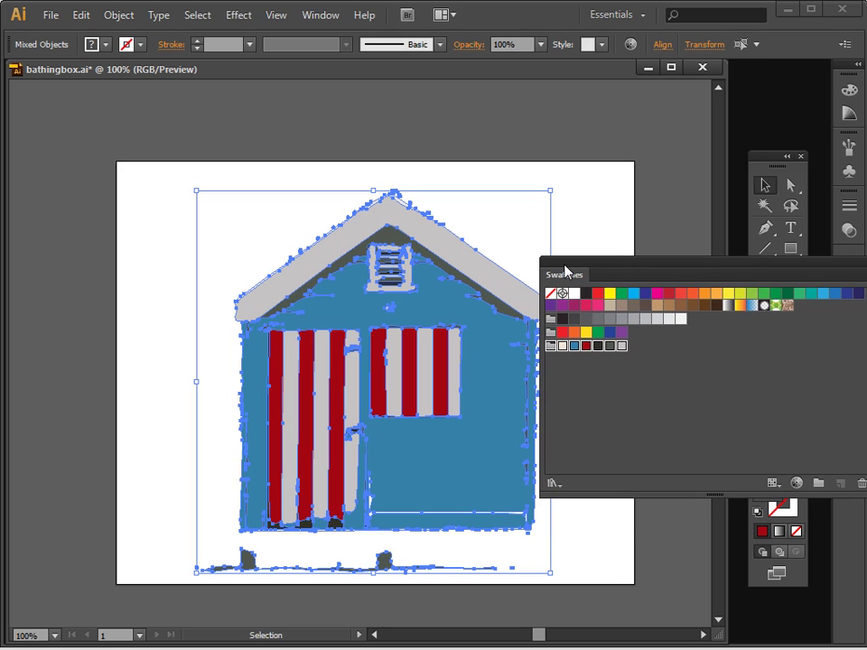
pyautogui.moveTo(862, 494); pyautogui.dragTo(817, 442)
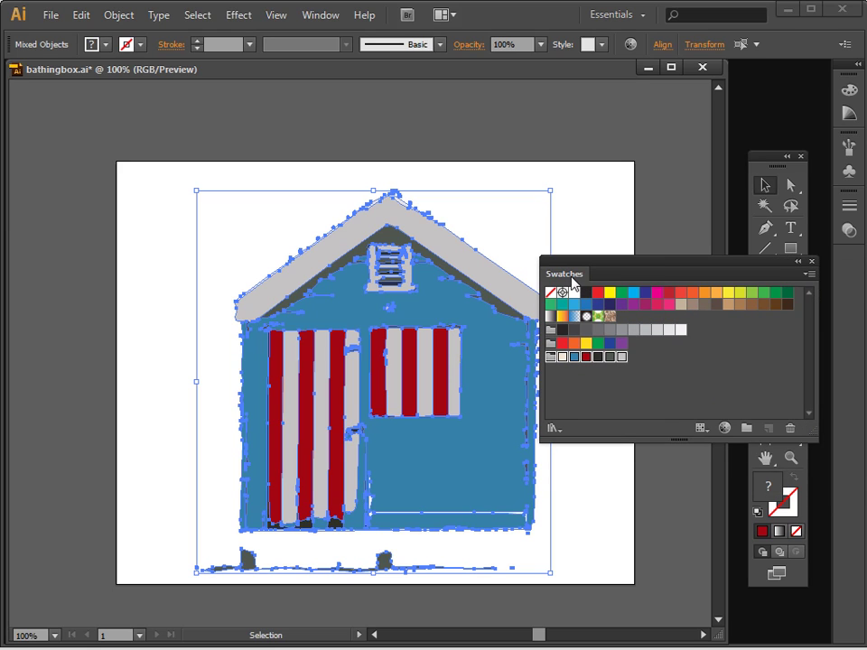
pyautogui.moveTo(572, 274); pyautogui.dragTo(590, 156)
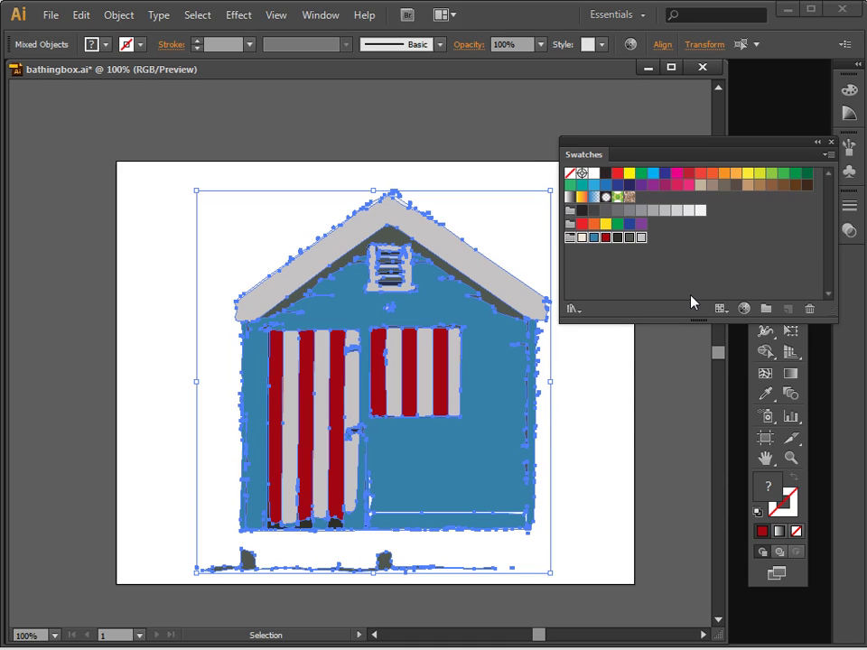
# Step: Apply the beachhouse colours through Recolor Artwork, then reopen Recolor Artwork to preview them
pyautogui.click(744, 310)
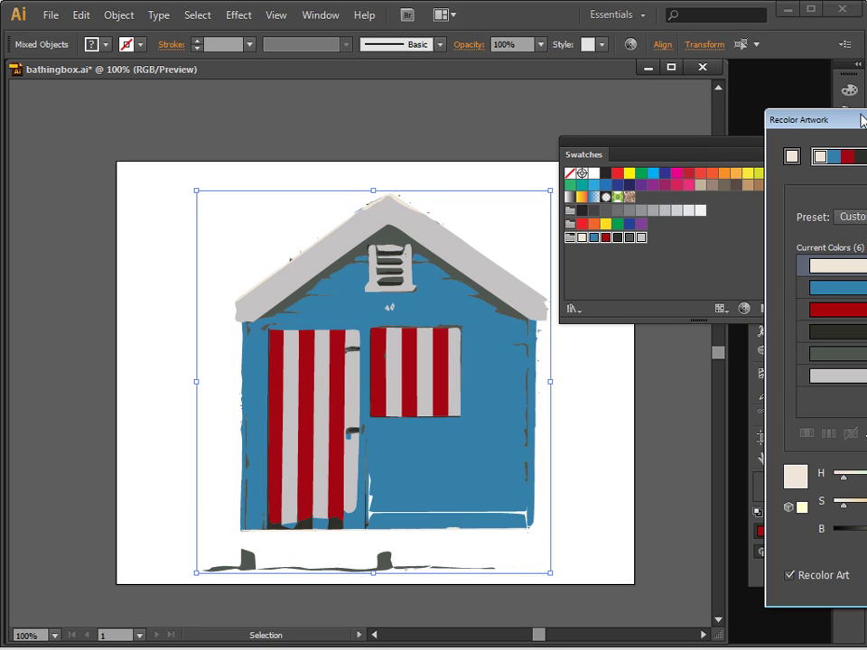
pyautogui.moveTo(862, 120); pyautogui.dragTo(368, 120)
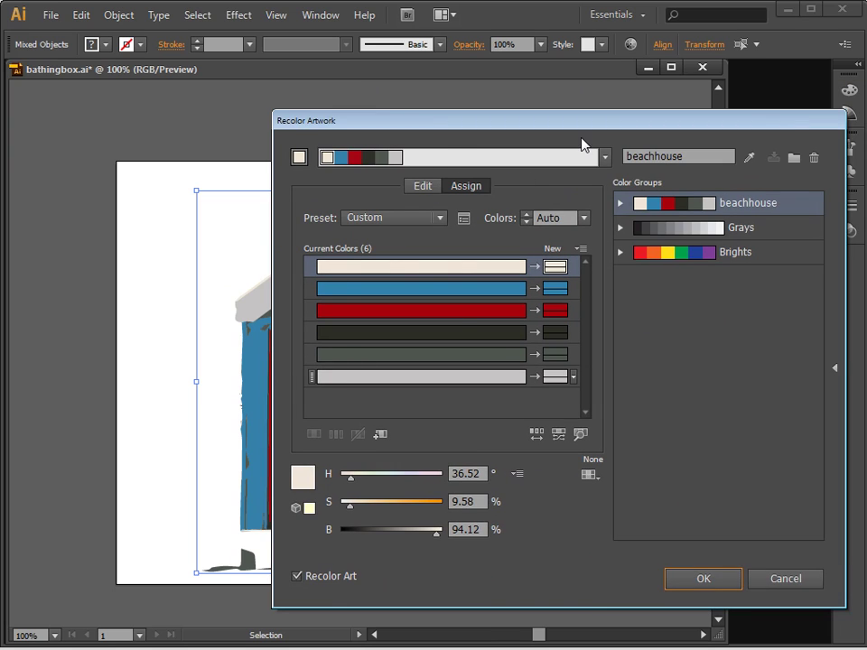
pyautogui.moveTo(537, 125); pyautogui.dragTo(672, 147)
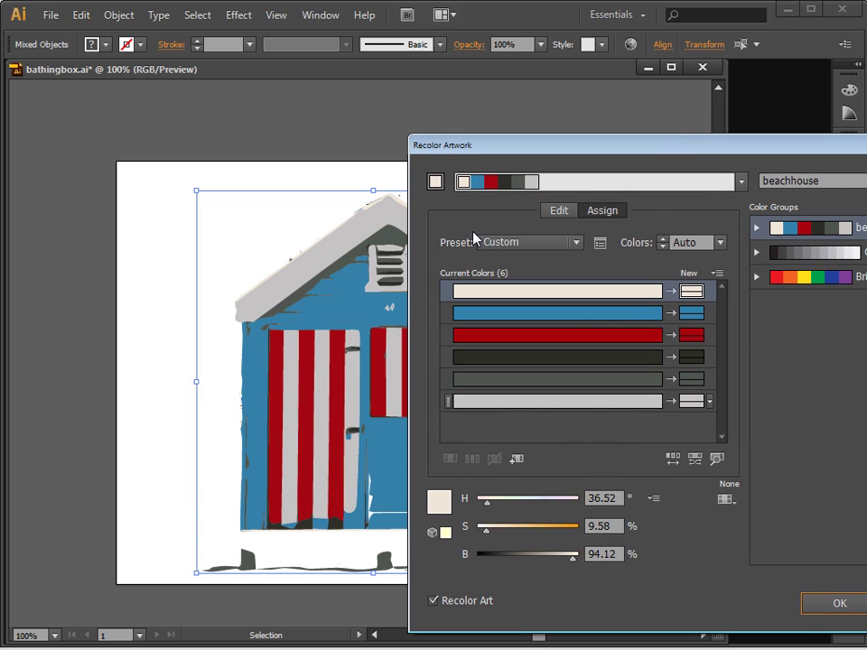
pyautogui.moveTo(518, 160); pyautogui.dragTo(750, 115)
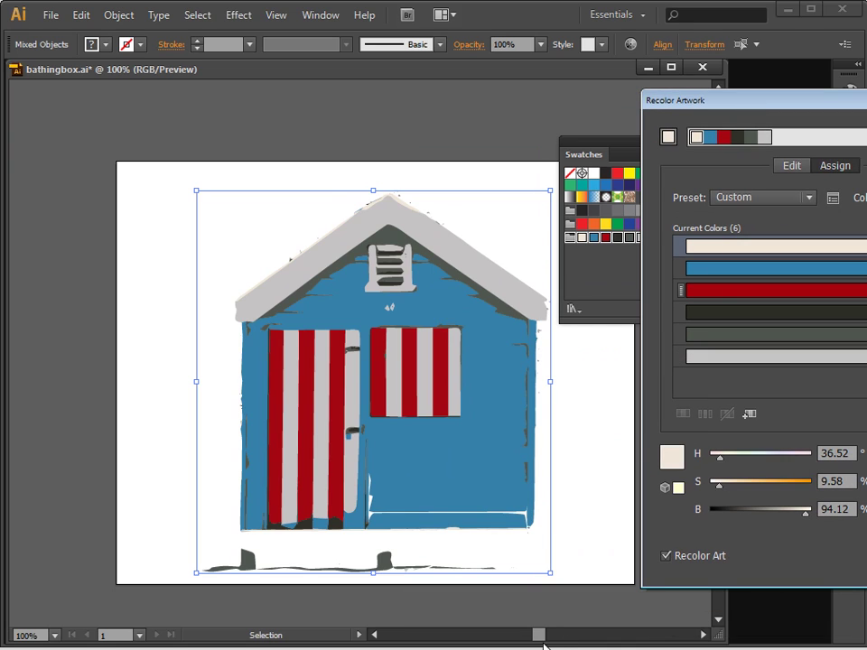
pyautogui.press('Return')
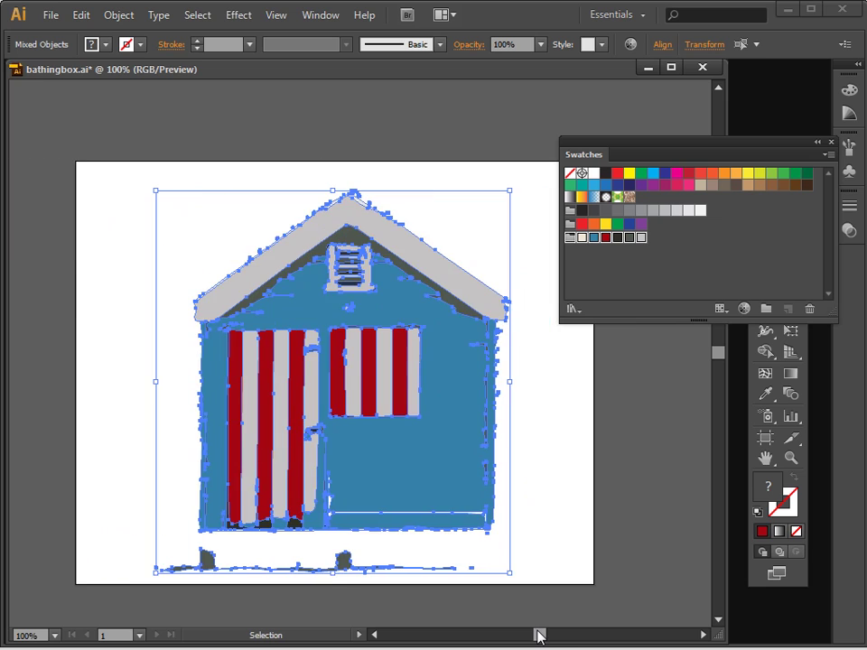
pyautogui.moveTo(537, 634); pyautogui.dragTo(542, 641)
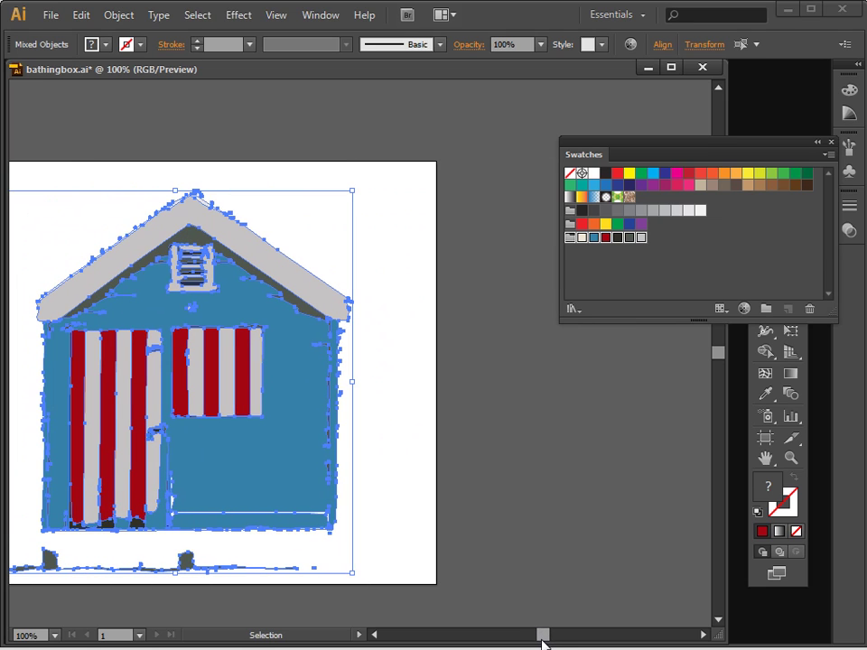
pyautogui.click(746, 308)
pyautogui.moveTo(746, 110); pyautogui.dragTo(405, 143)
# Step: Shuffle the colour order repeatedly to reassign colours across the hut's parts
pyautogui.click(563, 448)
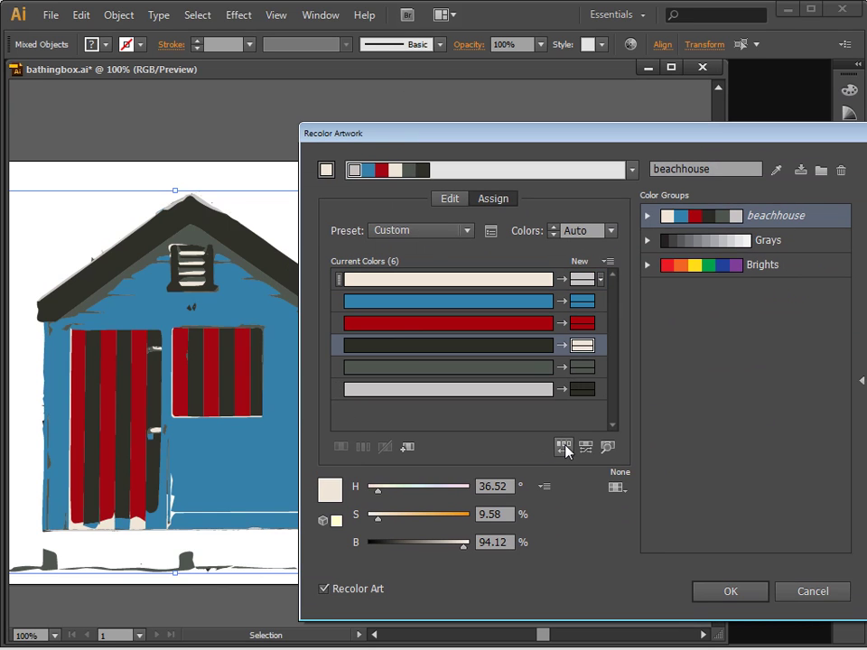
pyautogui.click(563, 447)
pyautogui.click(563, 448)
pyautogui.click(563, 448)
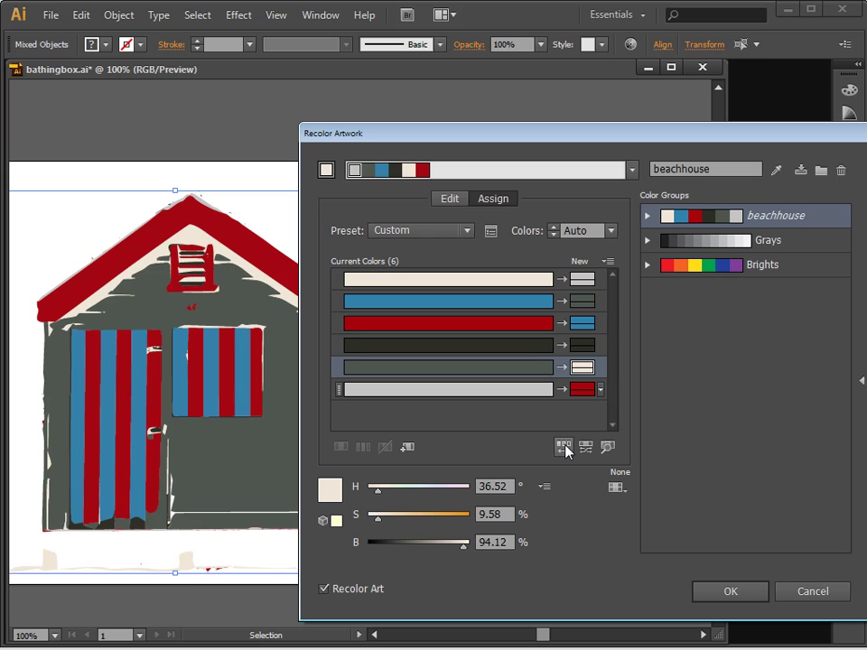
pyautogui.click(566, 448)
pyautogui.click(566, 449)
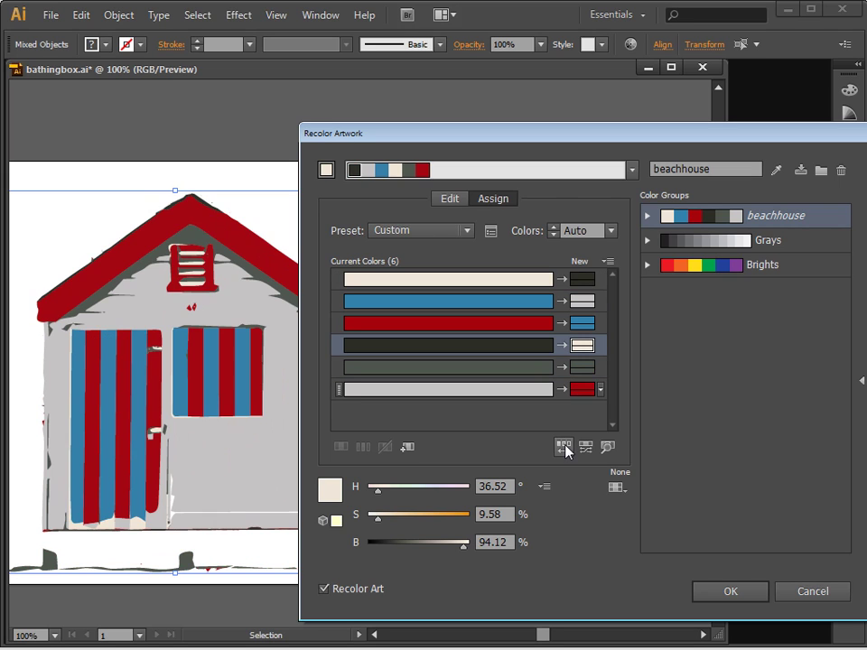
pyautogui.click(566, 449)
pyautogui.click(566, 449)
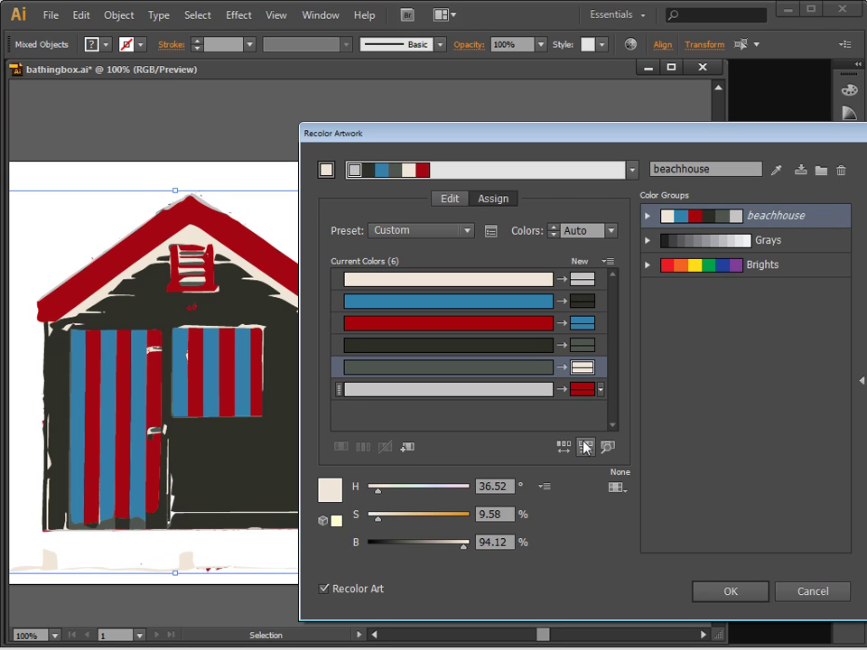
# Step: Randomise saturation and brightness until the hut shows olive walls, maroon roof and light-blue stripes
pyautogui.click(588, 450)
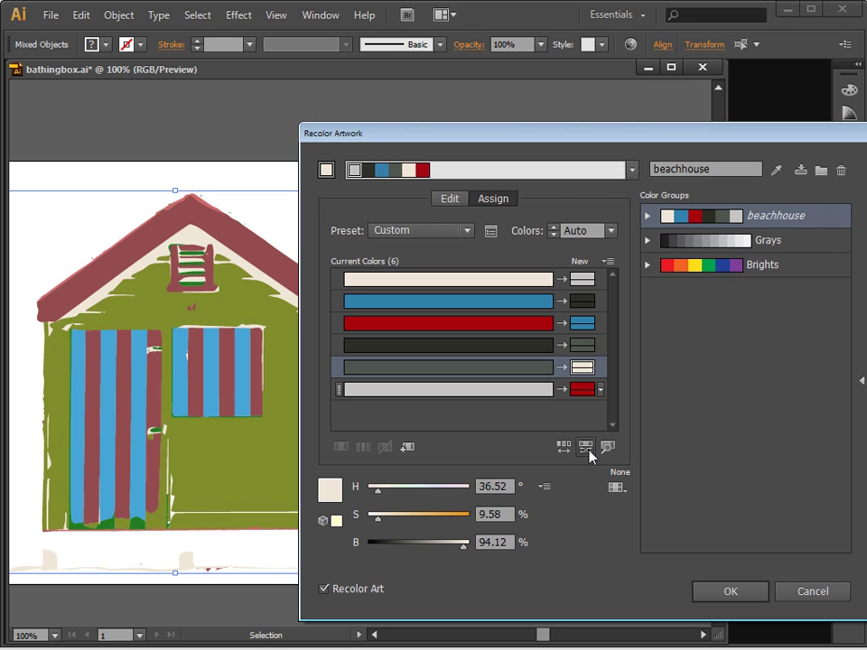
pyautogui.click(589, 450)
pyautogui.click(589, 449)
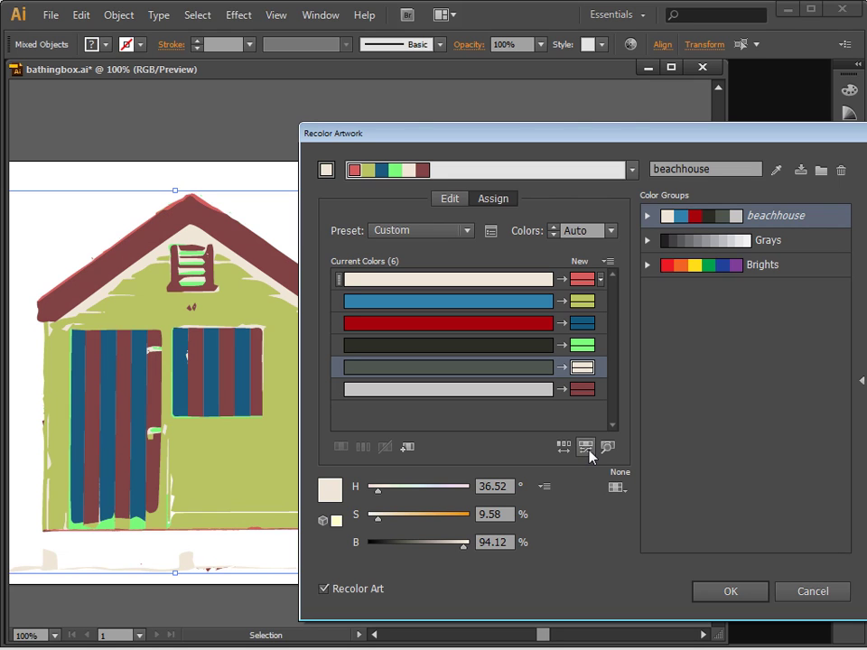
pyautogui.click(589, 449)
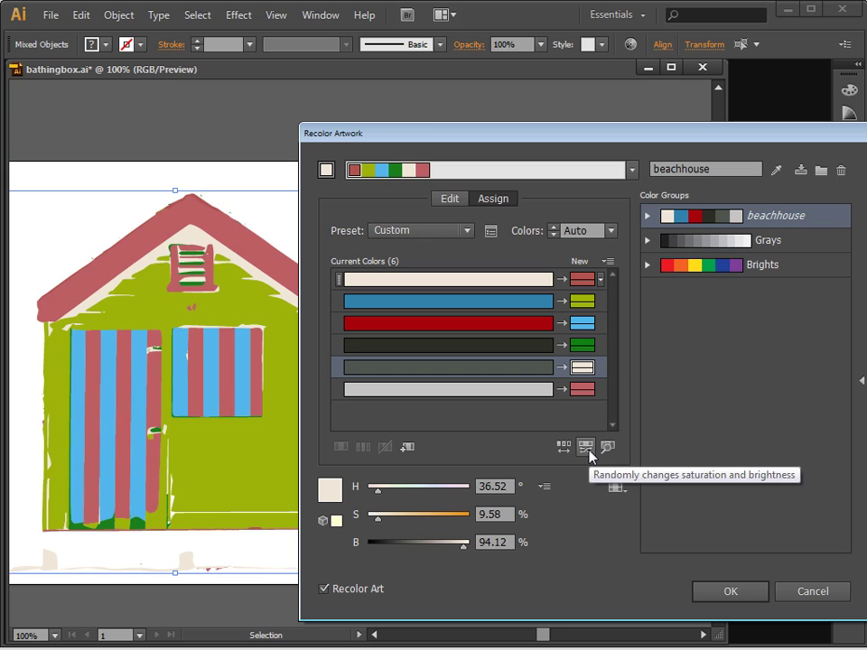
pyautogui.click(589, 449)
pyautogui.click(588, 449)
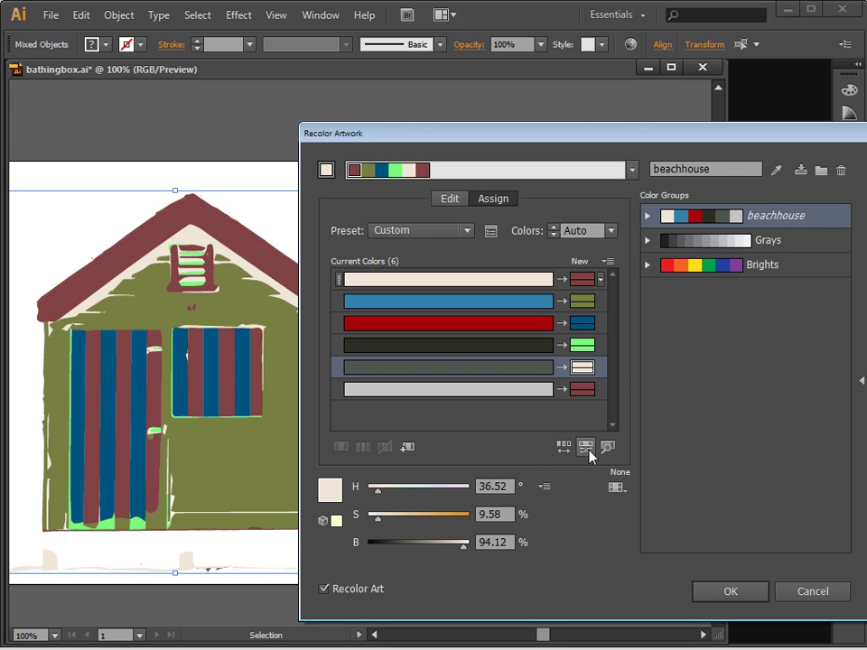
pyautogui.click(589, 449)
pyautogui.click(588, 450)
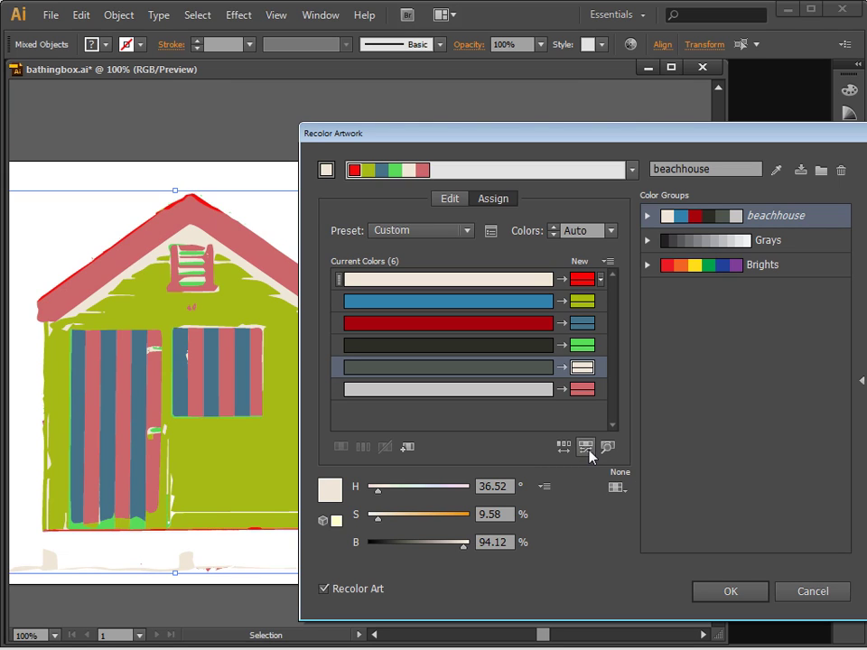
pyautogui.click(588, 450)
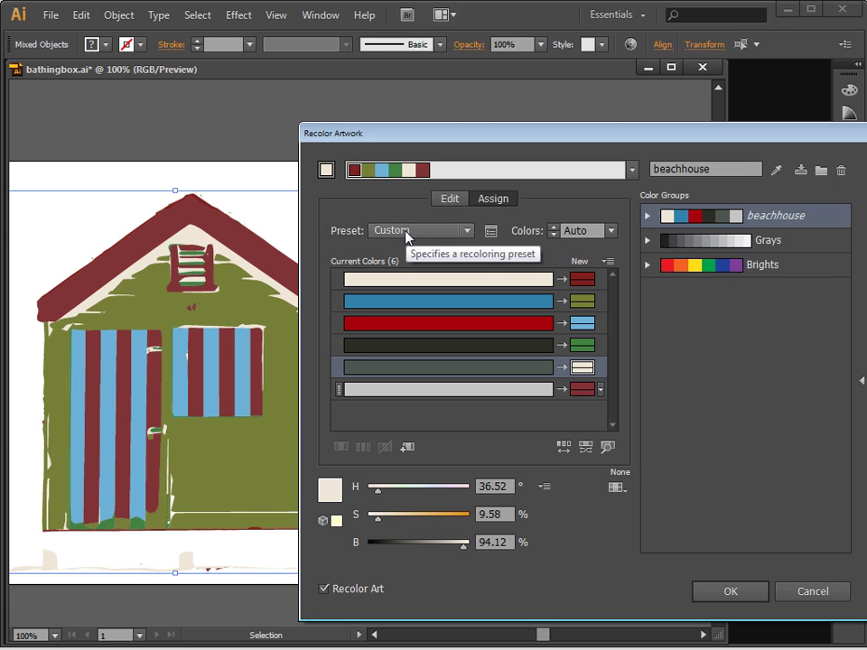
# Step: Rotate the harmony on the colour wheel and mute the green to sage, then save as a new colour group
pyautogui.click(445, 200)
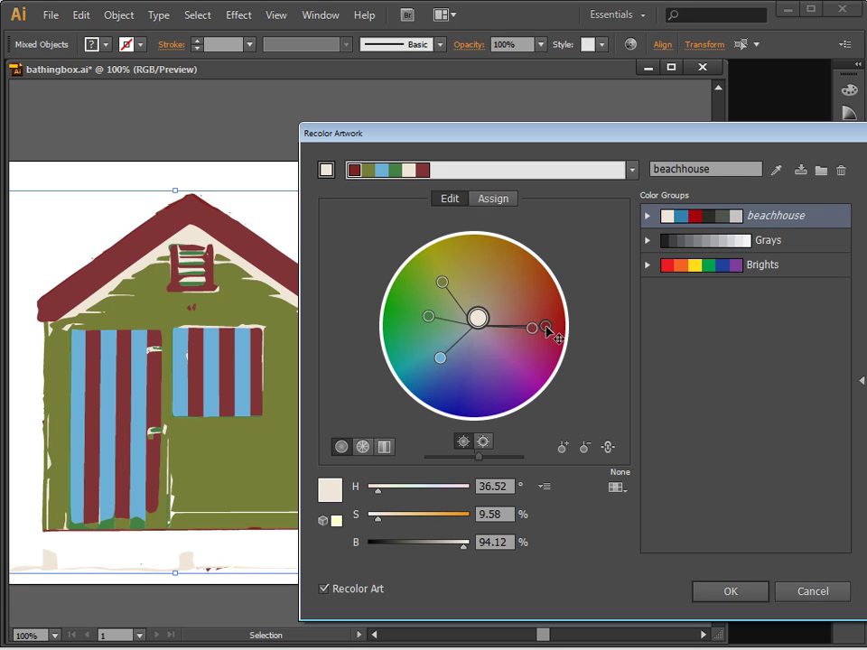
pyautogui.moveTo(547, 328); pyautogui.dragTo(464, 314)
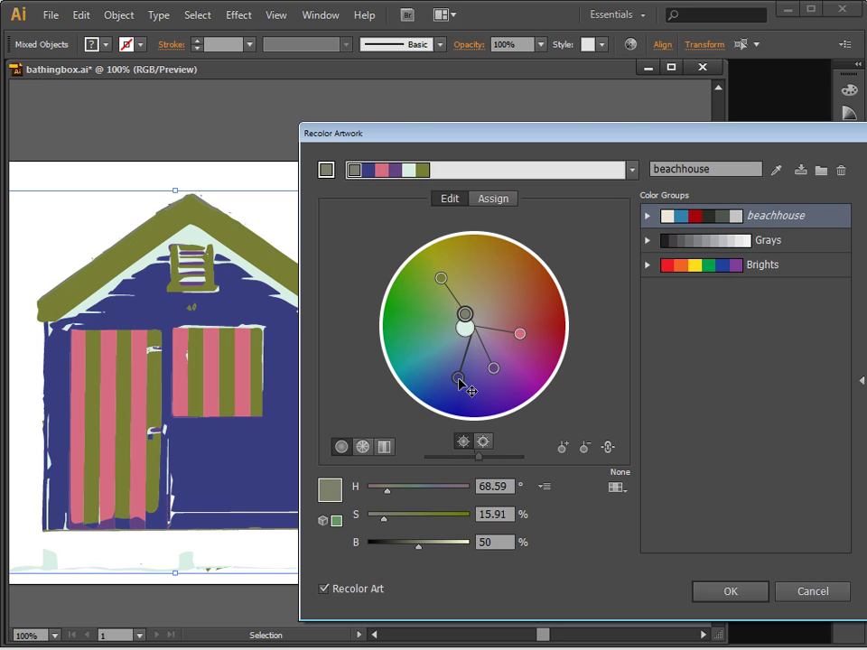
pyautogui.moveTo(458, 381); pyautogui.dragTo(494, 329)
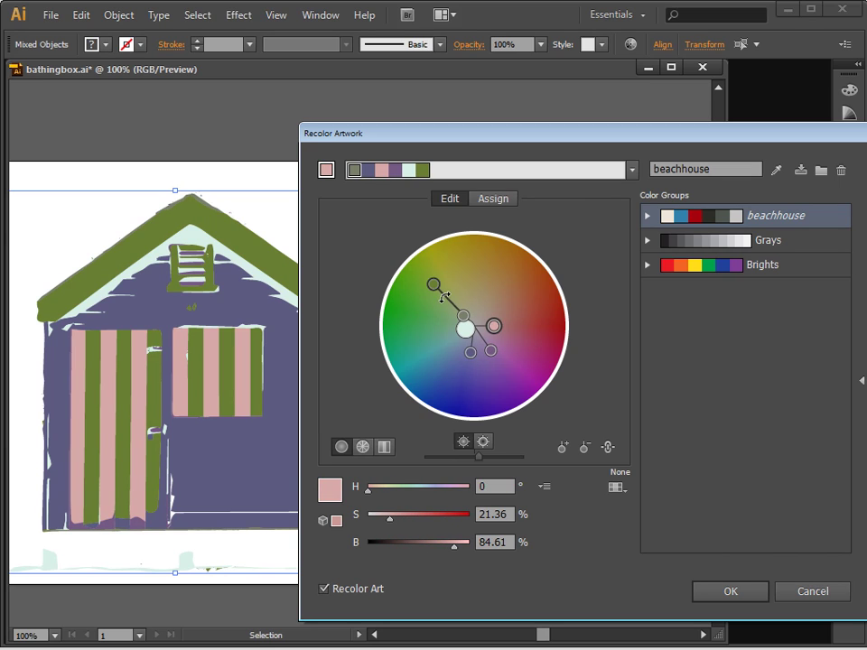
pyautogui.moveTo(433, 284); pyautogui.dragTo(540, 315)
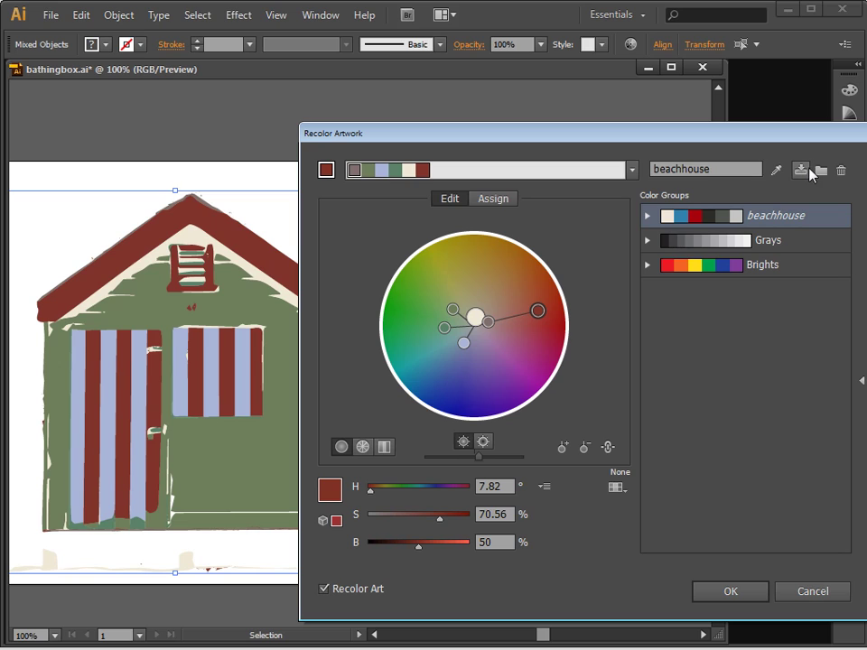
pyautogui.click(820, 171)
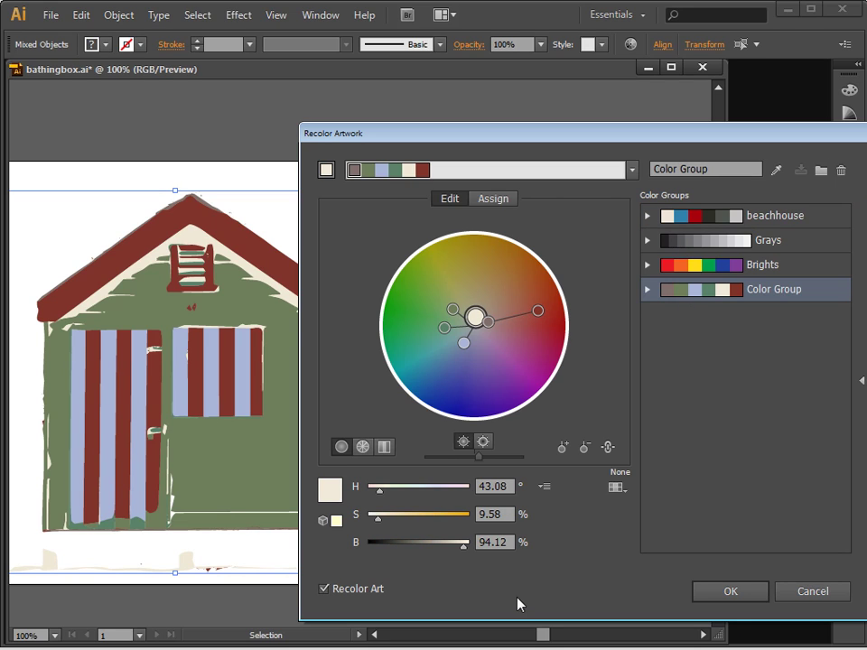
pyautogui.click(735, 595)
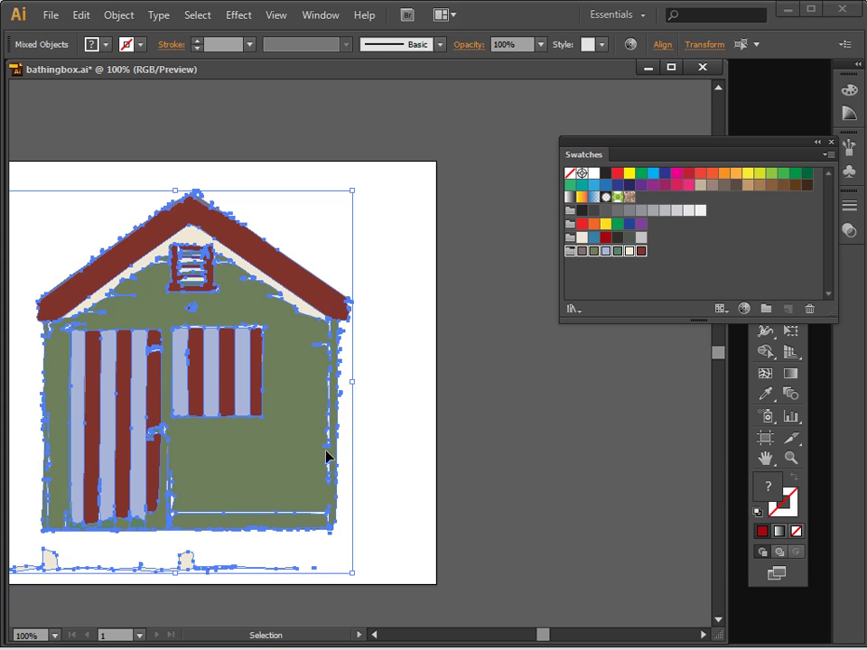
# Step: Deselect the hut and bring up the Kuler panel from Window > Extensions, showing 'tropical' themes
pyautogui.click(388, 487)
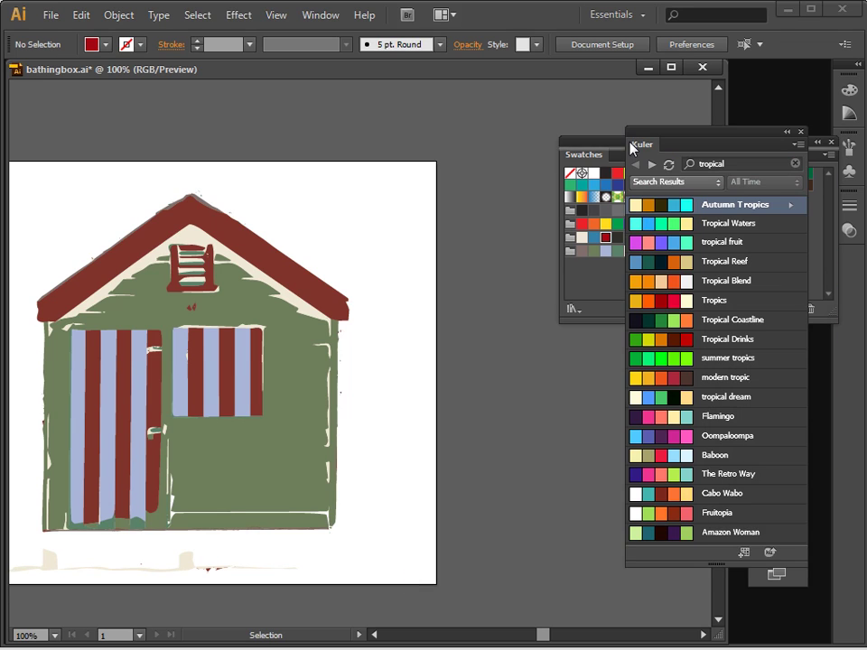
pyautogui.moveTo(640, 141); pyautogui.dragTo(530, 116)
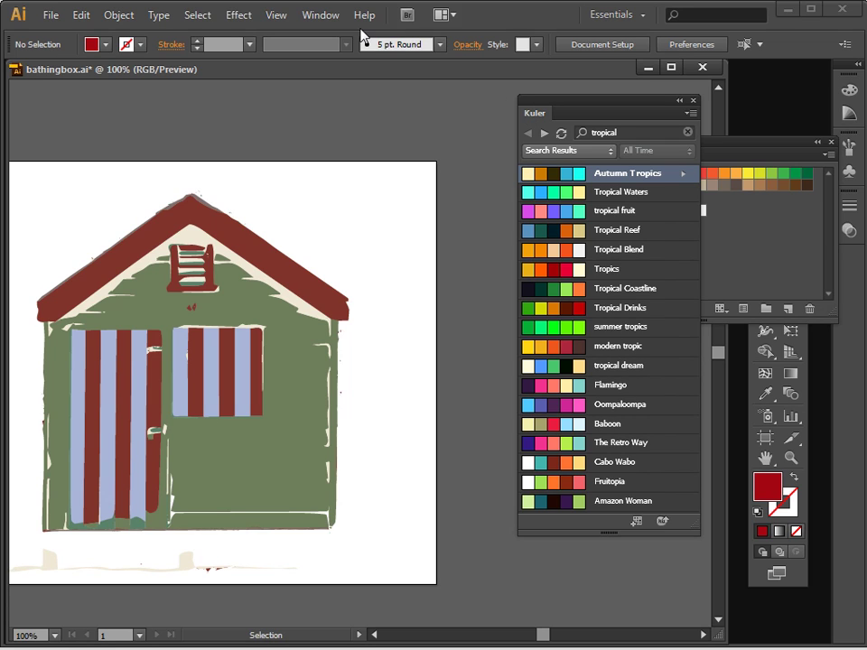
pyautogui.click(329, 18)
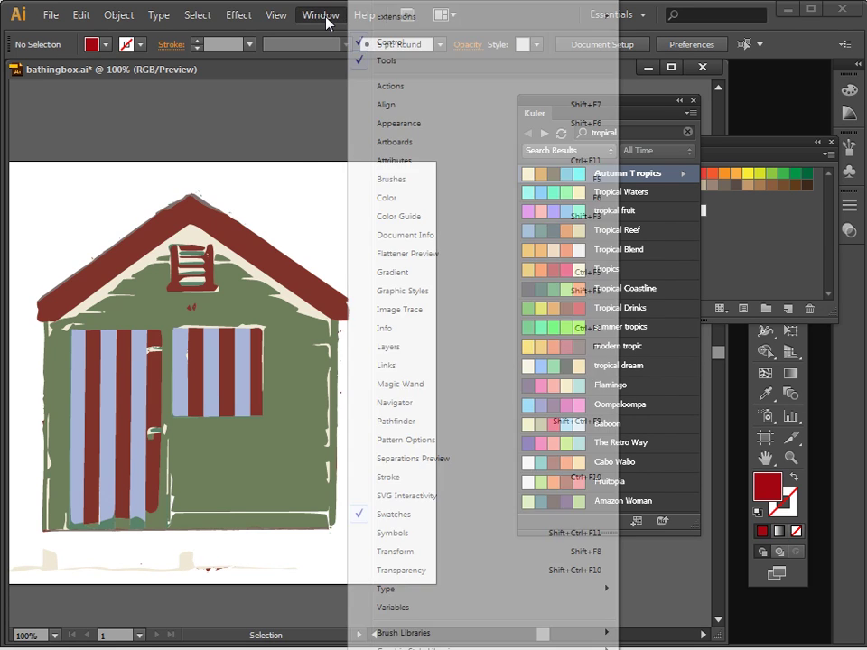
pyautogui.press('Down')
pyautogui.press('Right')
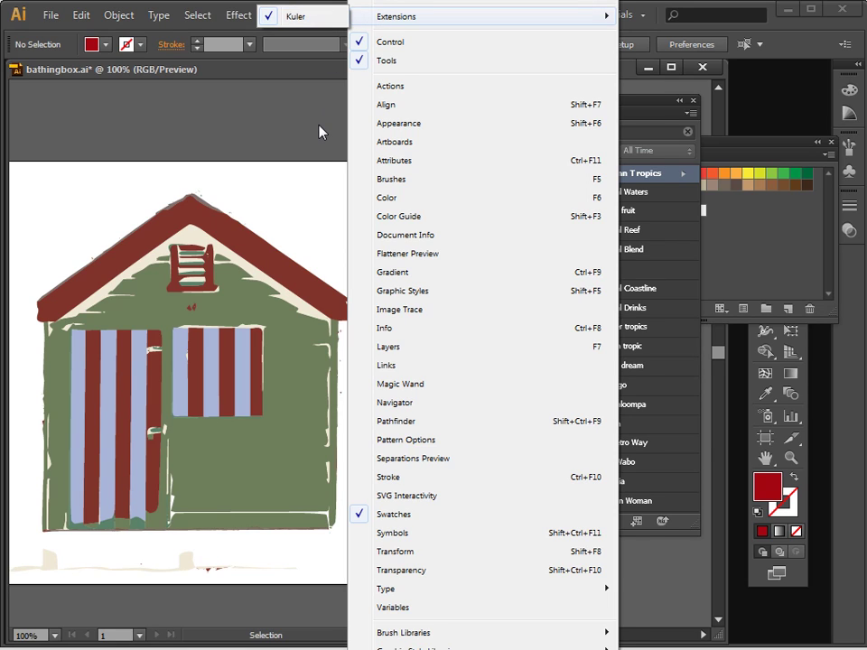
pyautogui.press('Return')
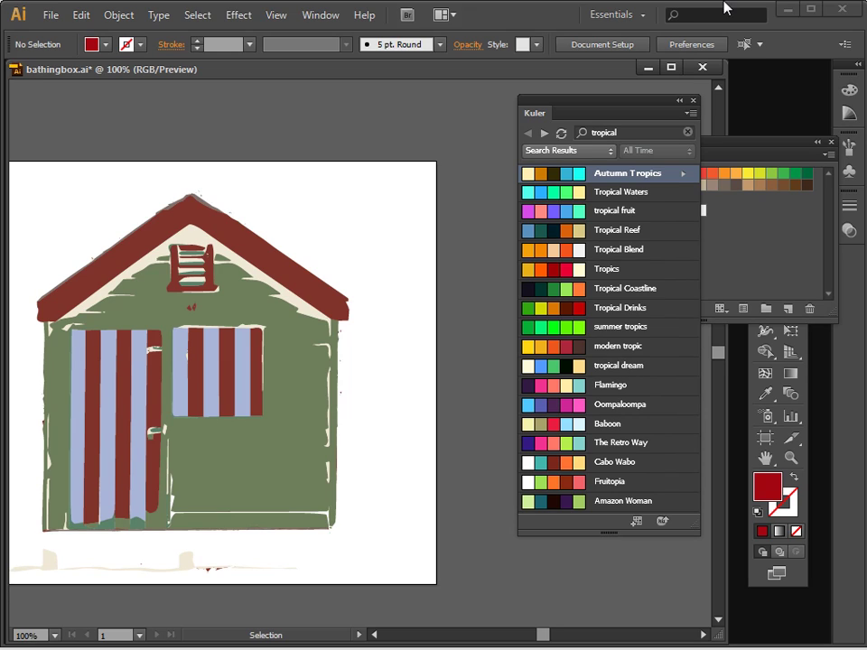
pyautogui.click(538, 111)
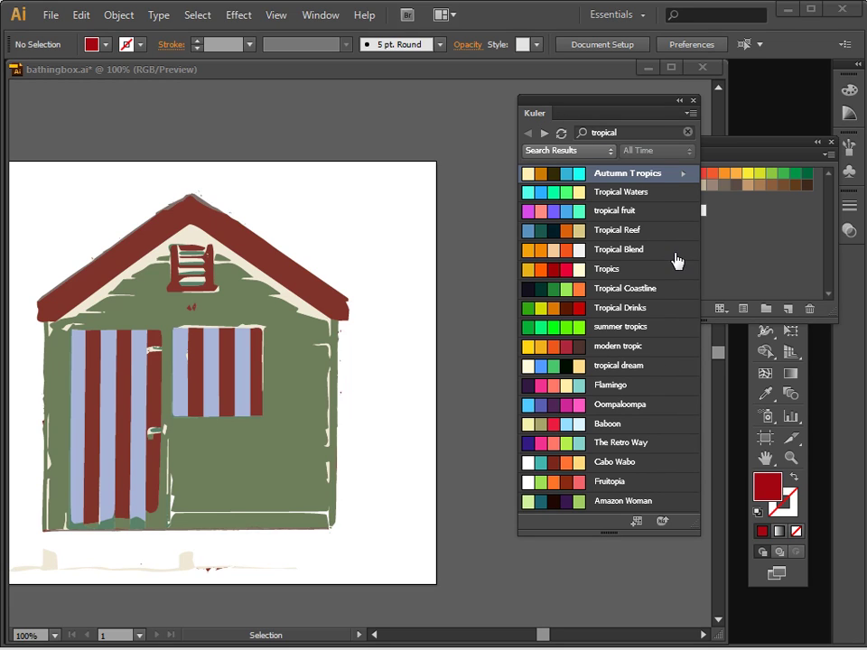
# Step: Search Kuler for 'beach' themes and enlarge the panel to show all results
pyautogui.doubleClick(632, 132)
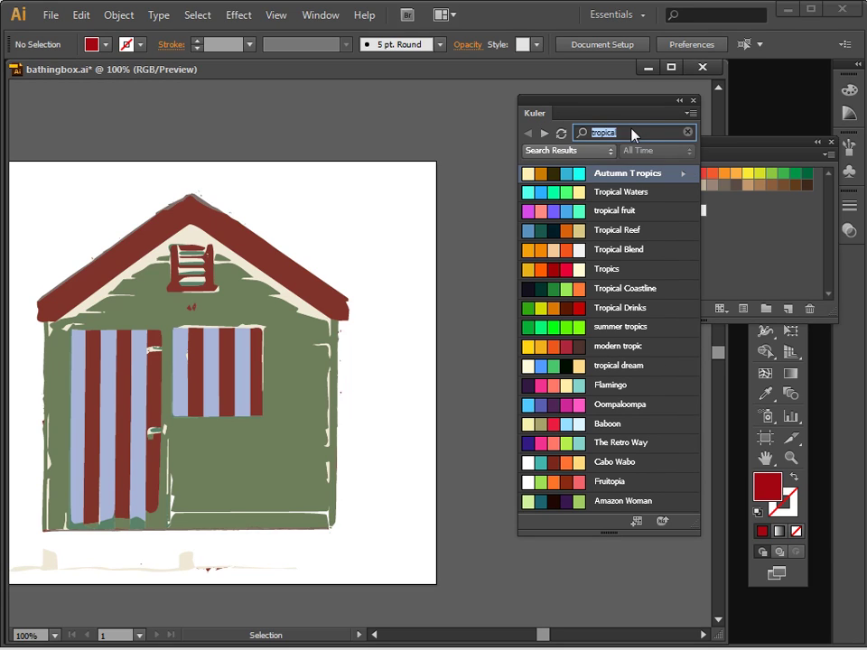
pyautogui.write('beach')
pyautogui.press('Return')
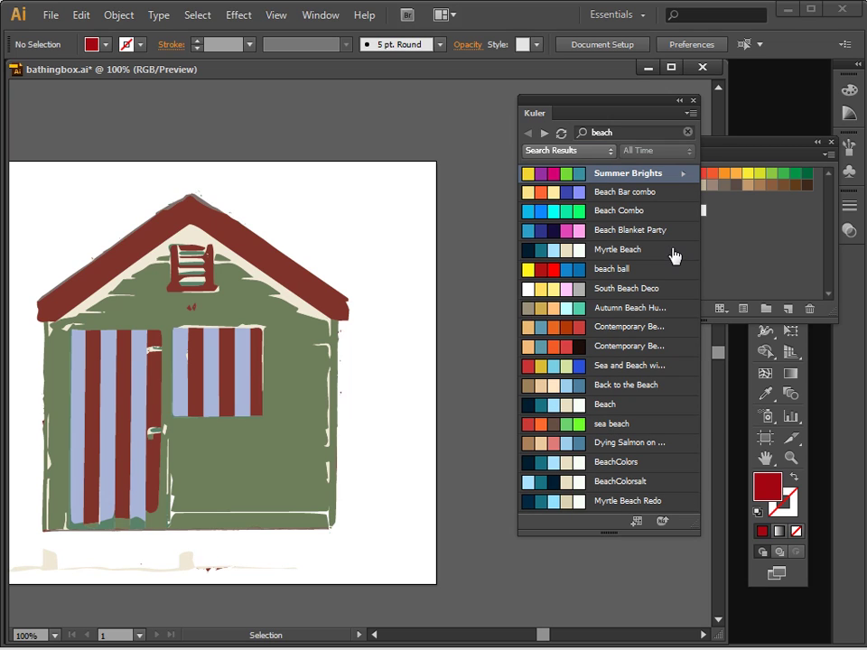
pyautogui.moveTo(538, 102); pyautogui.dragTo(501, 108)
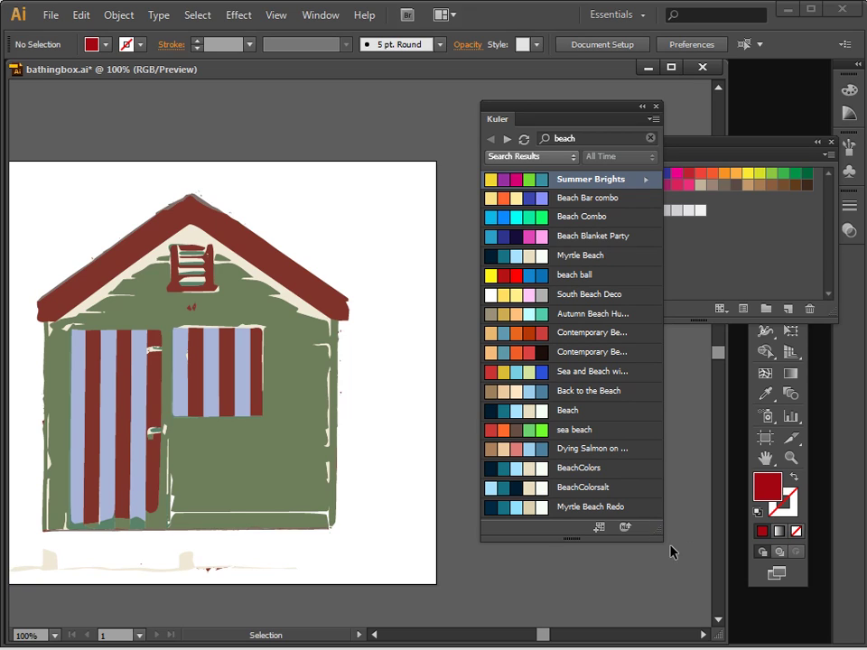
pyautogui.moveTo(658, 530); pyautogui.dragTo(659, 602)
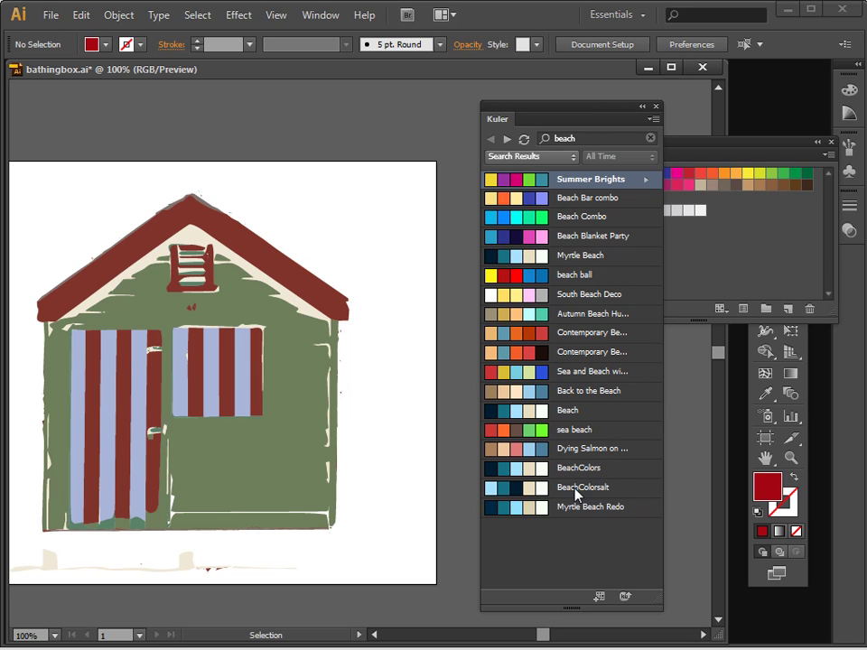
# Step: Add the Myrtle Beach theme to the Swatches panel
pyautogui.click(560, 260)
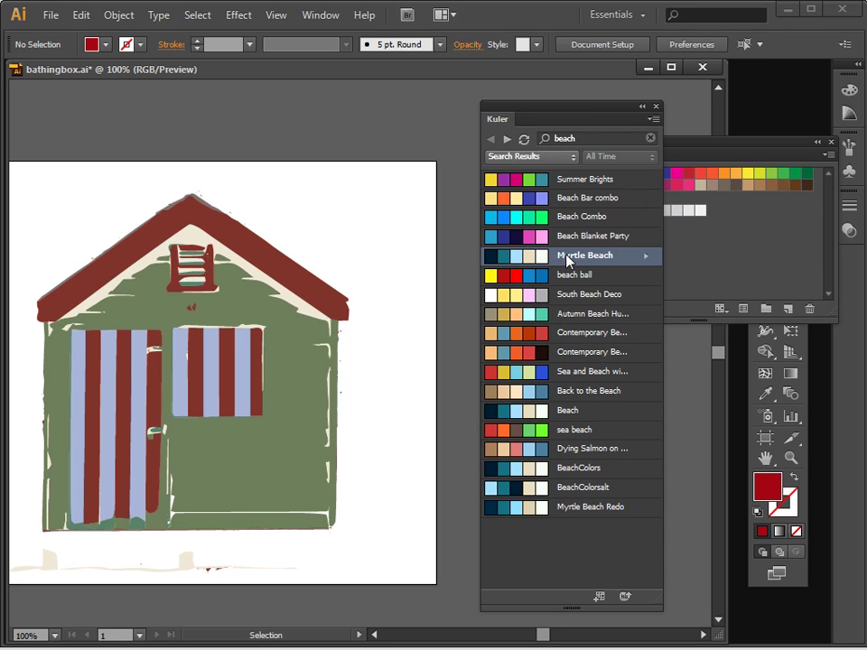
pyautogui.click(647, 262)
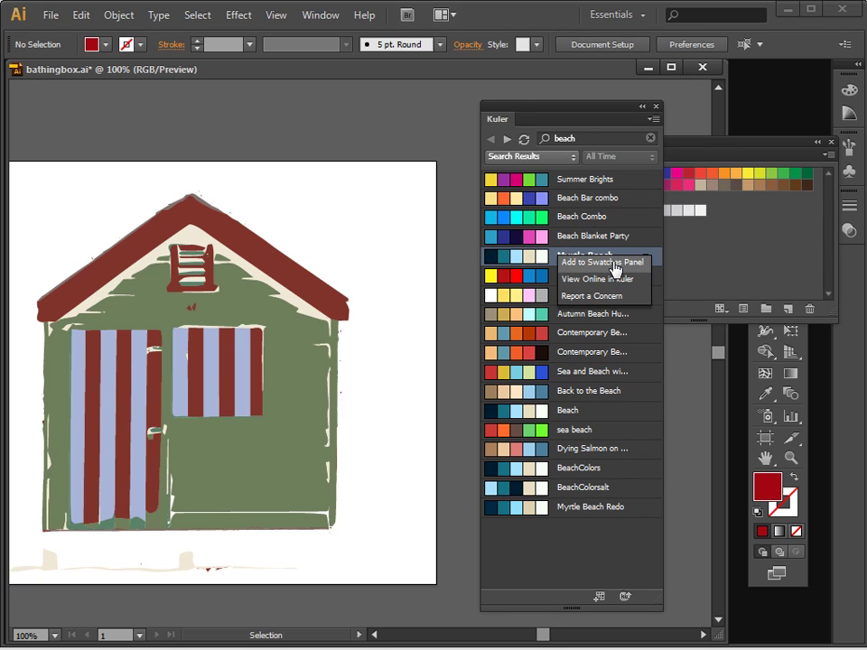
pyautogui.click(613, 262)
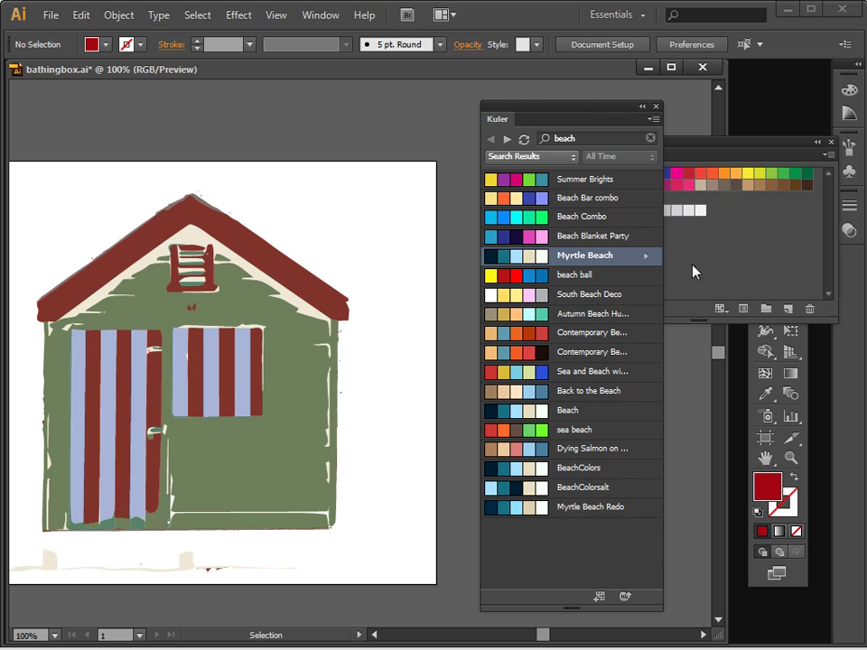
# Step: Close Kuler, select all the bathing-box artwork and recolour it with the Myrtle Beach group
pyautogui.click(656, 106)
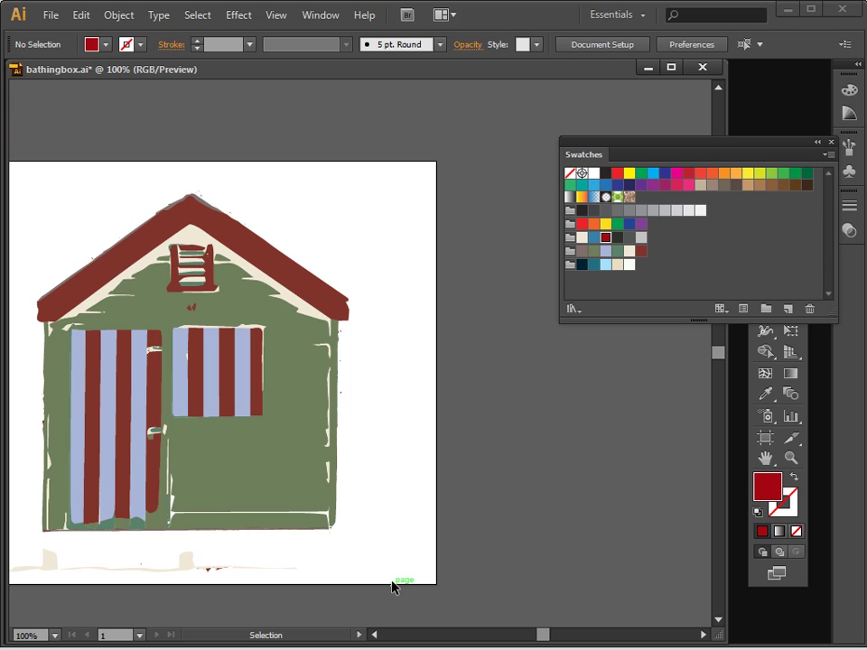
pyautogui.moveTo(415, 583); pyautogui.dragTo(109, 114)
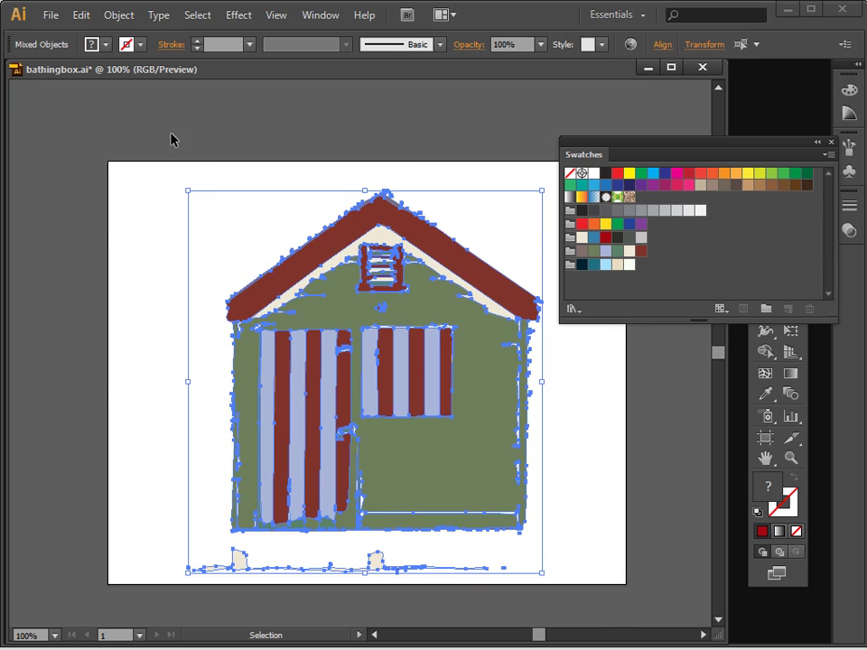
pyautogui.click(569, 265)
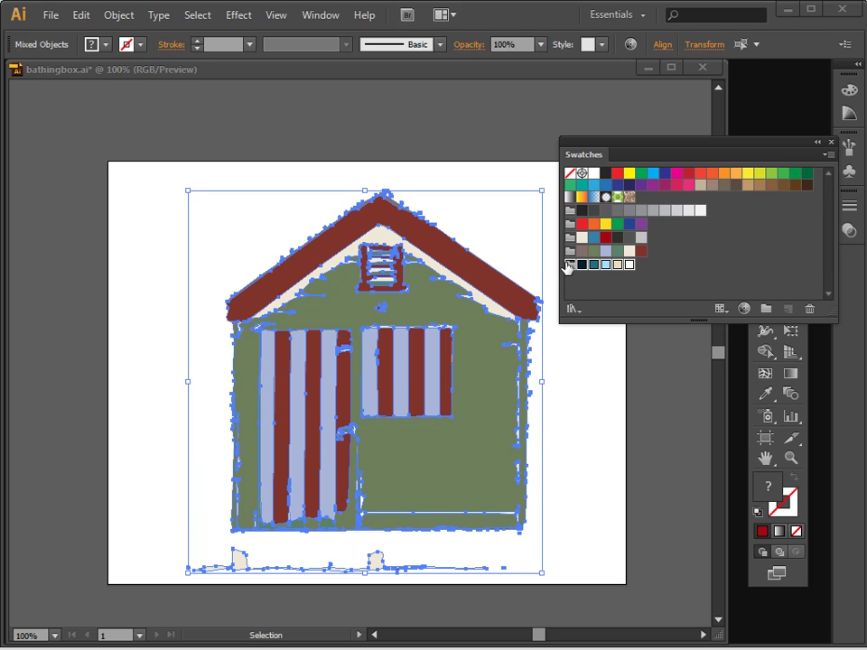
pyautogui.doubleClick(568, 267)
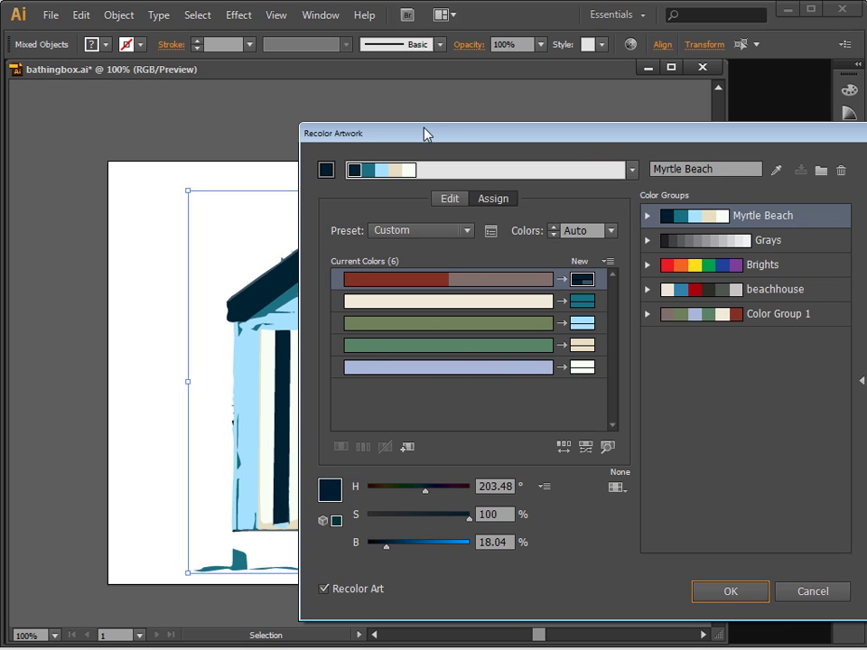
# Step: Cancel and reopen Recolor Artwork with Myrtle Beach, moving the dialog aside to reveal the hut
pyautogui.moveTo(423, 131); pyautogui.dragTo(536, 116)
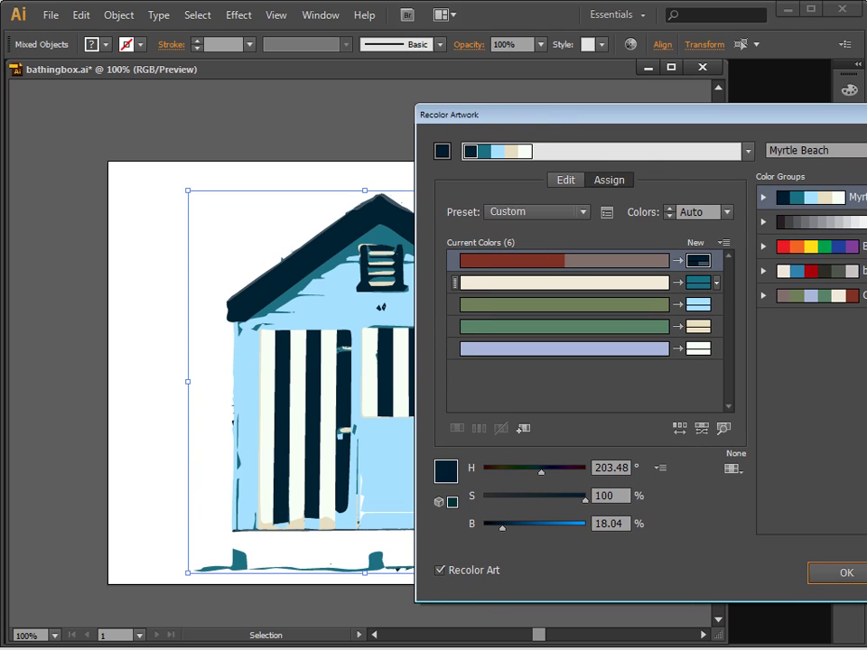
pyautogui.press('Escape')
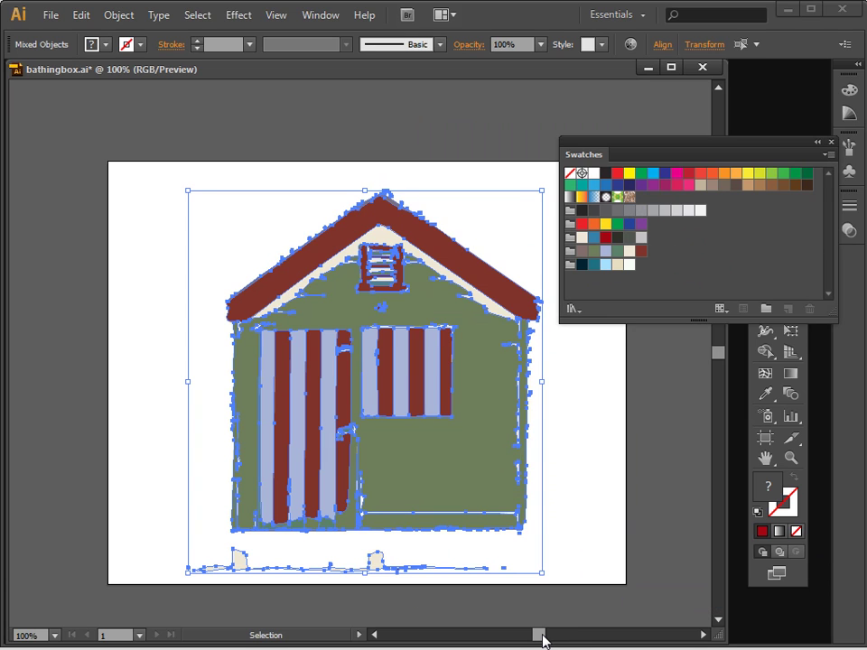
pyautogui.moveTo(544, 634); pyautogui.dragTo(544, 640)
pyautogui.doubleClick(568, 265)
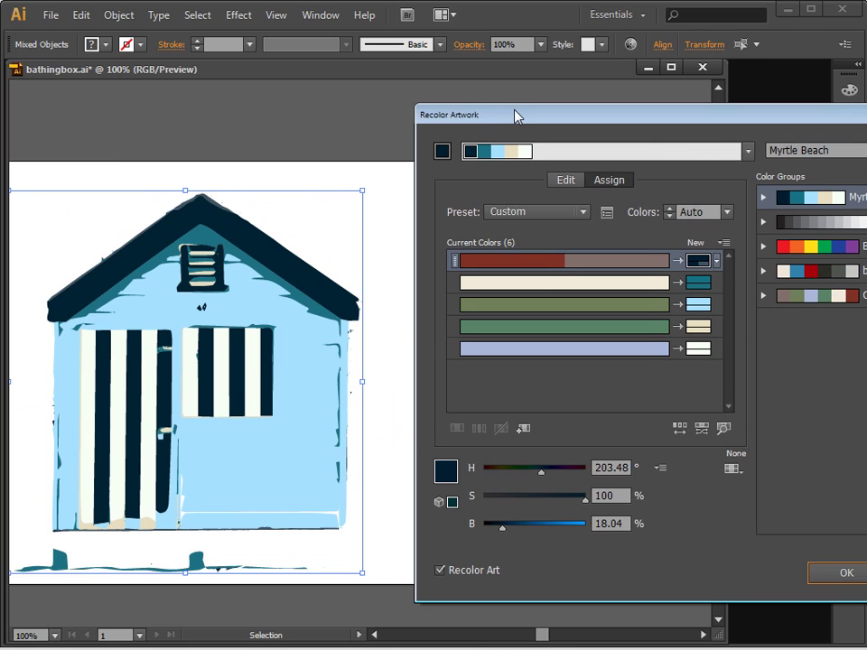
pyautogui.moveTo(516, 116); pyautogui.dragTo(472, 112)
pyautogui.click(655, 344)
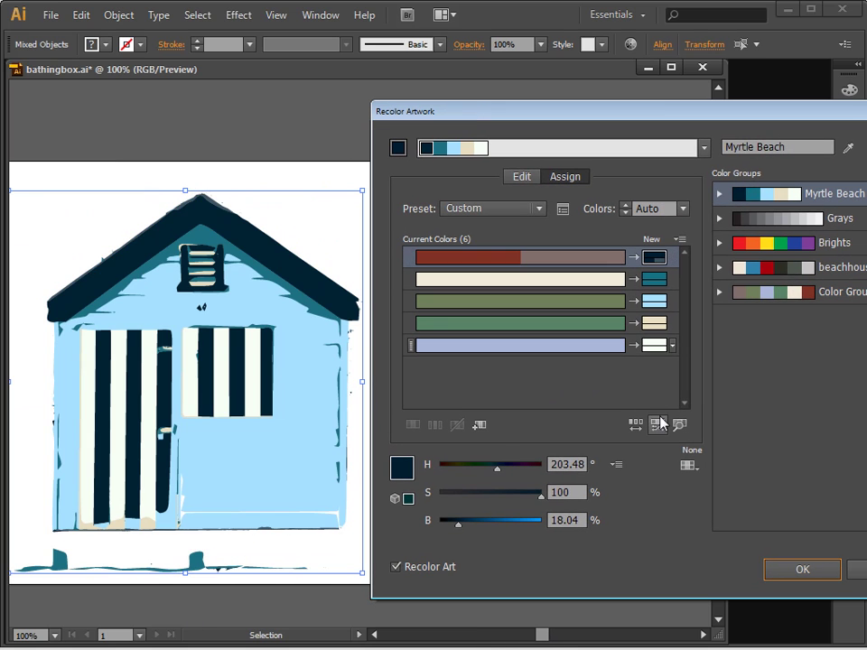
pyautogui.click(631, 427)
pyautogui.click(631, 427)
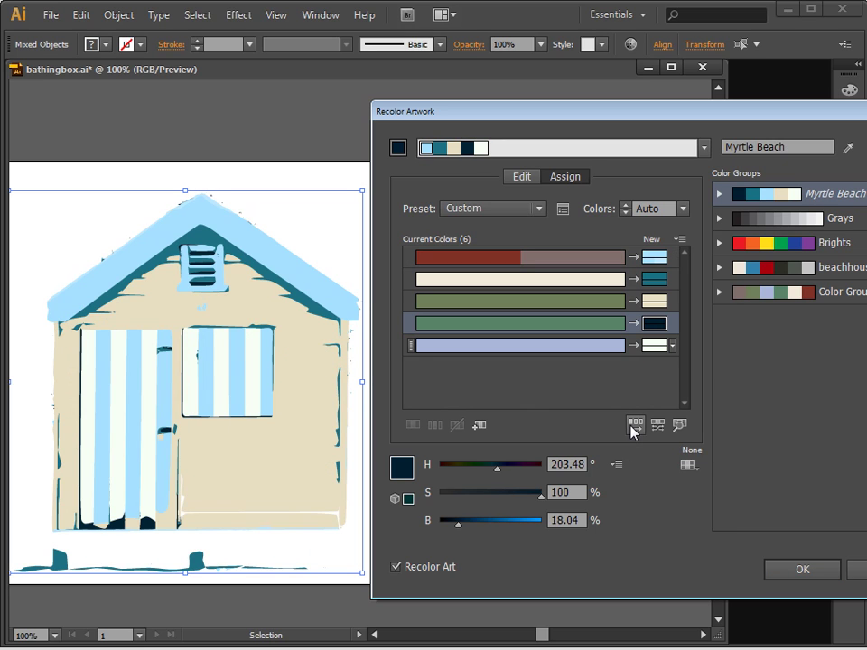
pyautogui.click(631, 427)
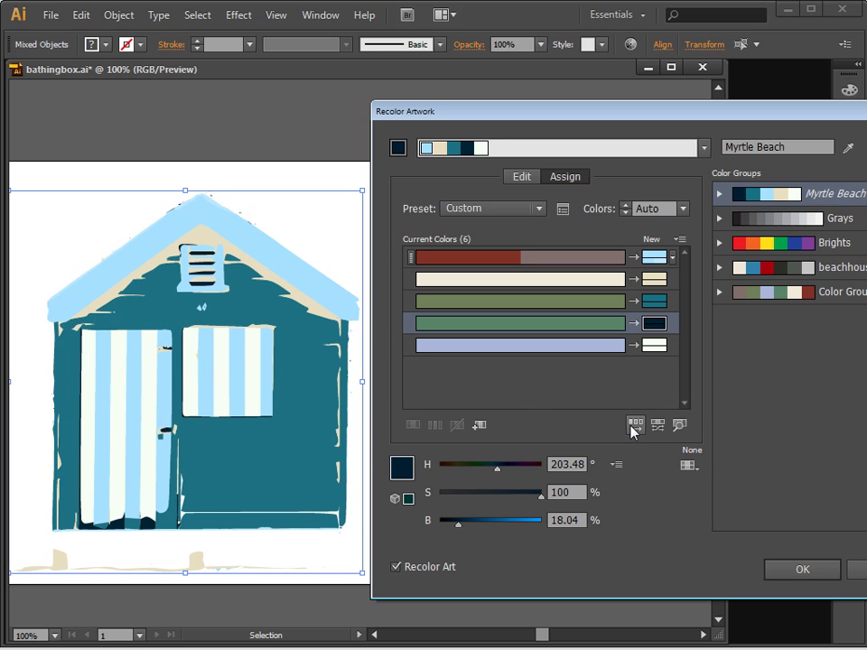
pyautogui.click(631, 427)
pyautogui.click(632, 427)
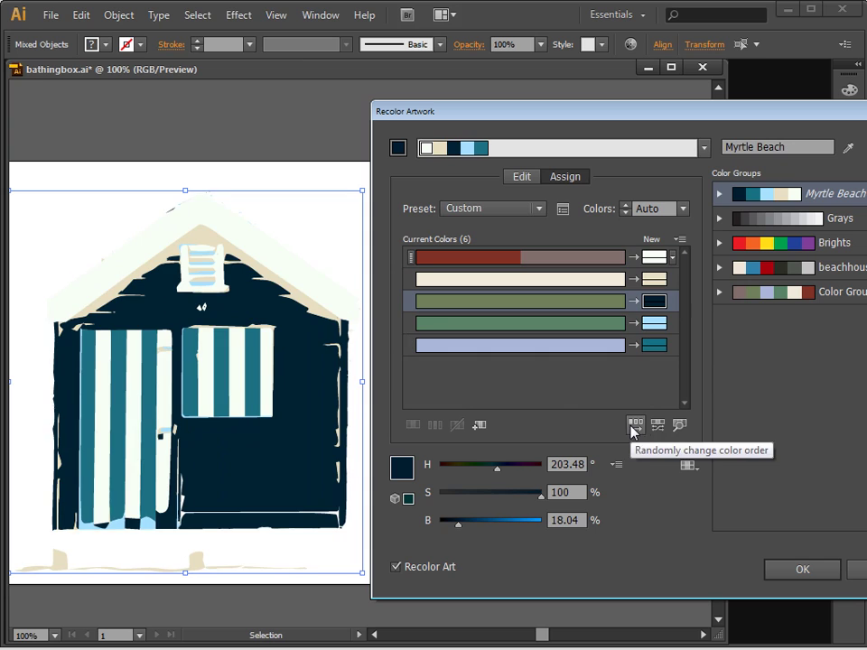
pyautogui.click(658, 427)
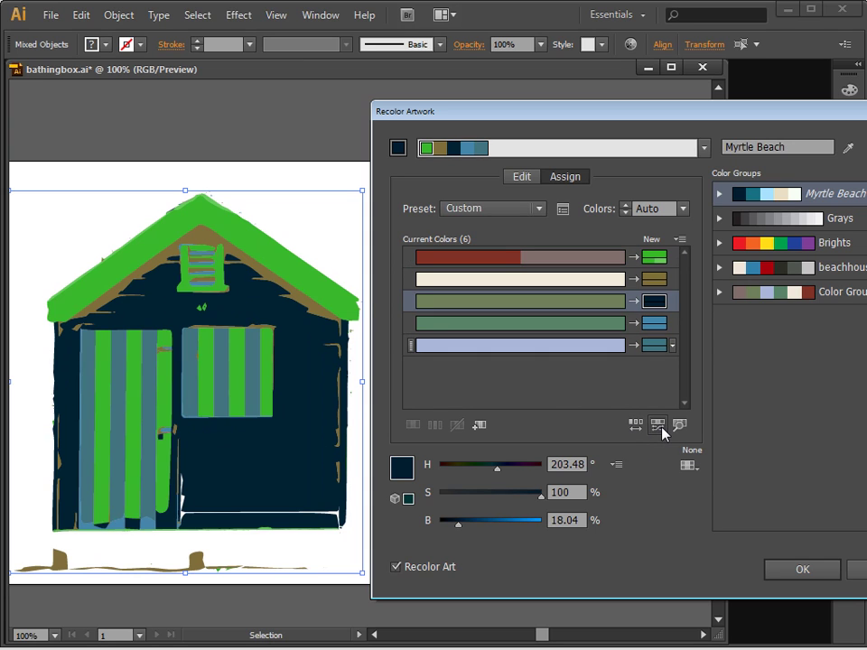
pyautogui.click(661, 430)
pyautogui.click(661, 430)
pyautogui.click(661, 430)
pyautogui.click(660, 429)
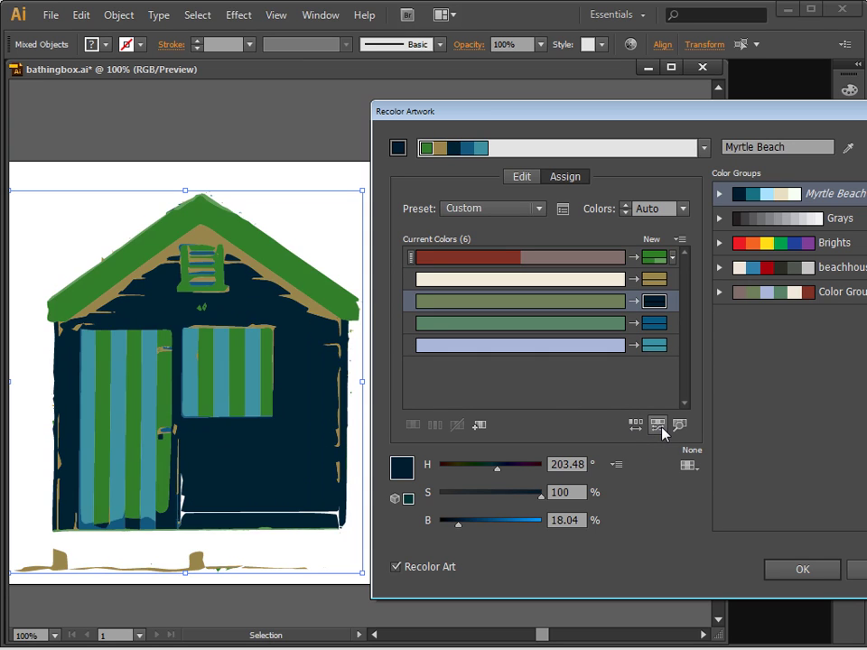
pyautogui.click(661, 430)
pyautogui.click(661, 430)
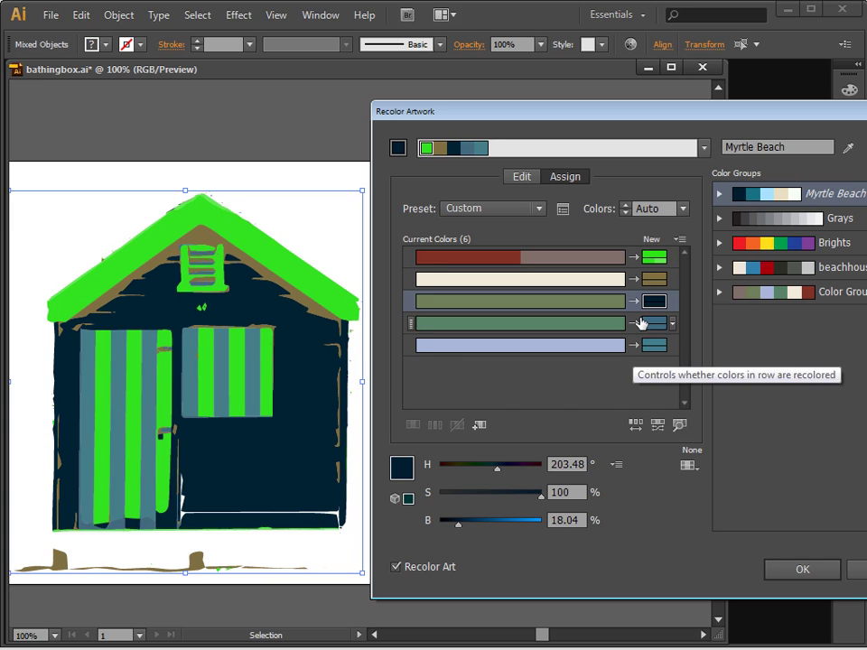
pyautogui.click(739, 201)
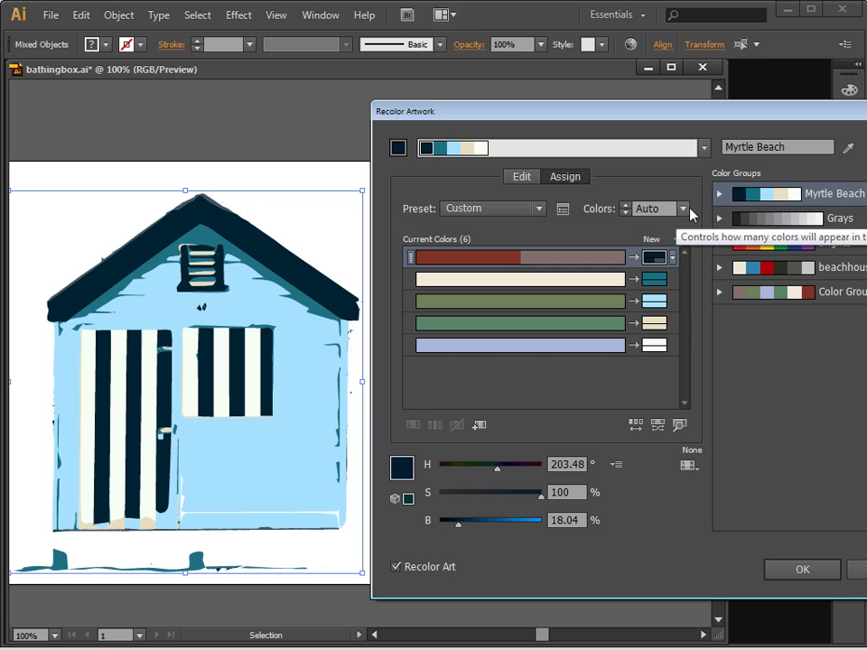
# Step: On the Edit colour wheel, shift the base colour to purple, the pale one to green, and lavender to full strength
pyautogui.click(522, 178)
pyautogui.moveTo(484, 371); pyautogui.dragTo(581, 390)
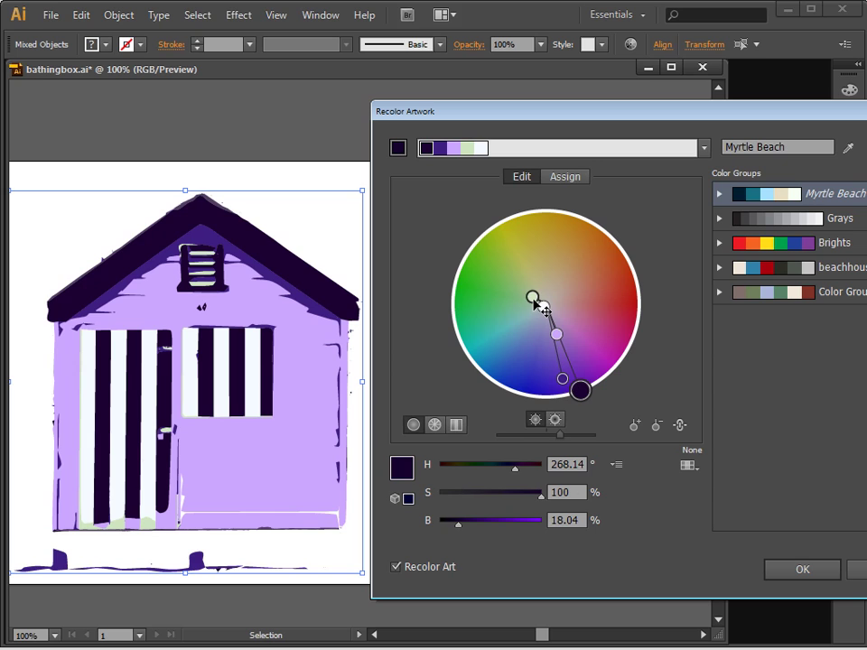
pyautogui.moveTo(534, 298); pyautogui.dragTo(479, 251)
pyautogui.moveTo(550, 335); pyautogui.dragTo(599, 383)
# Step: Unlink harmony colours, set red walls, navy roof, teal and yellow-green accents, and accept
pyautogui.click(679, 425)
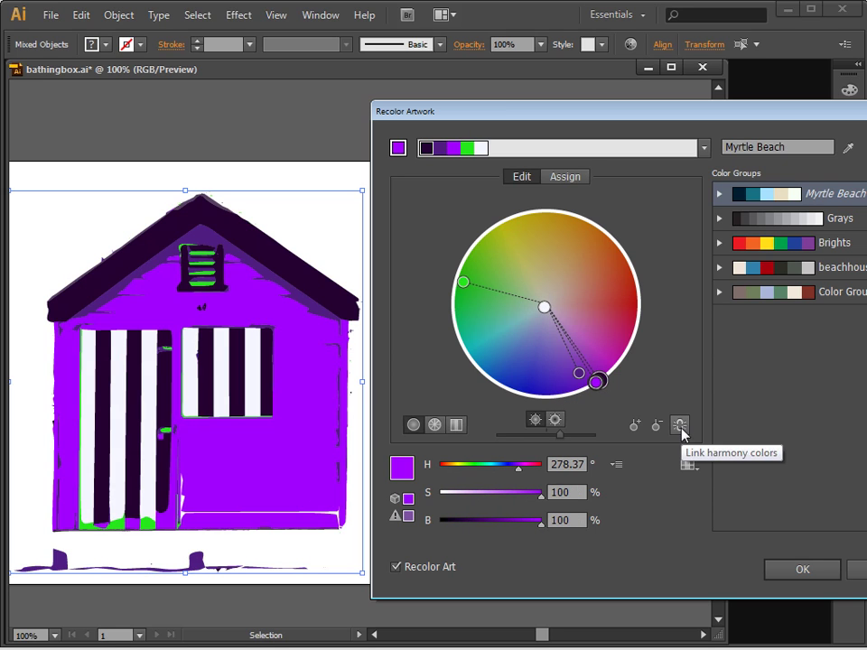
pyautogui.moveTo(579, 373); pyautogui.dragTo(498, 369)
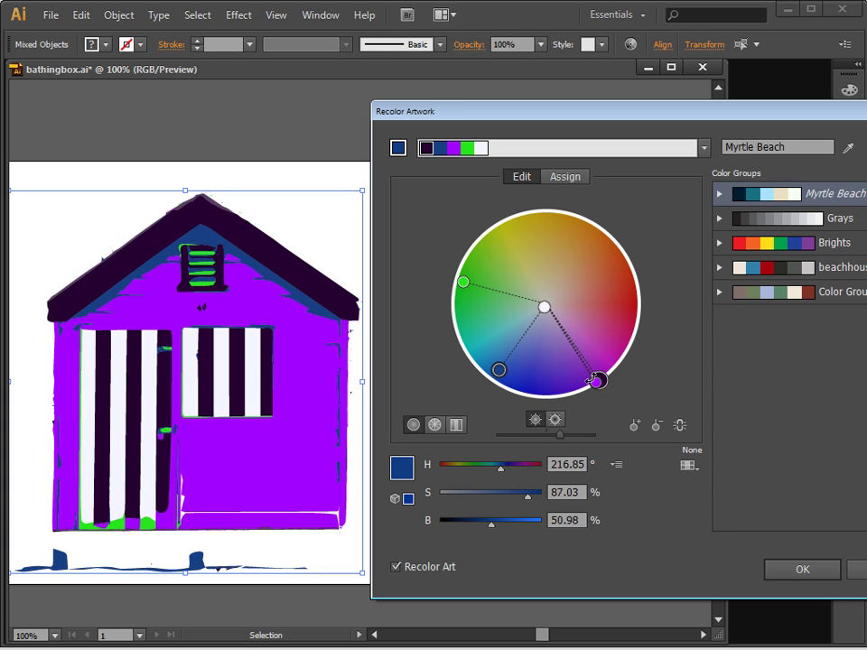
pyautogui.moveTo(595, 381); pyautogui.dragTo(636, 281)
pyautogui.moveTo(600, 380); pyautogui.dragTo(553, 395)
pyautogui.moveTo(461, 282); pyautogui.dragTo(523, 263)
pyautogui.moveTo(501, 373); pyautogui.dragTo(513, 338)
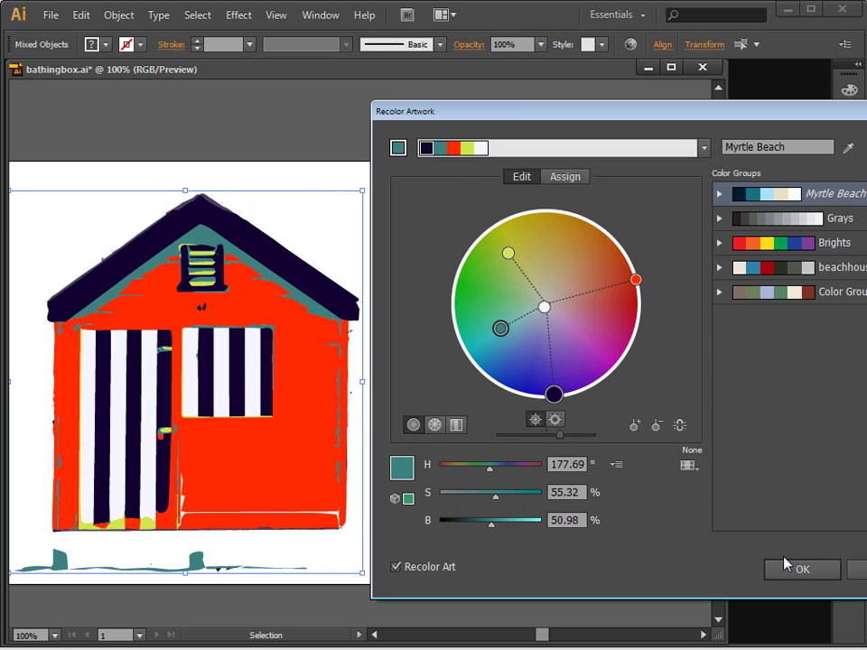
pyautogui.click(809, 573)
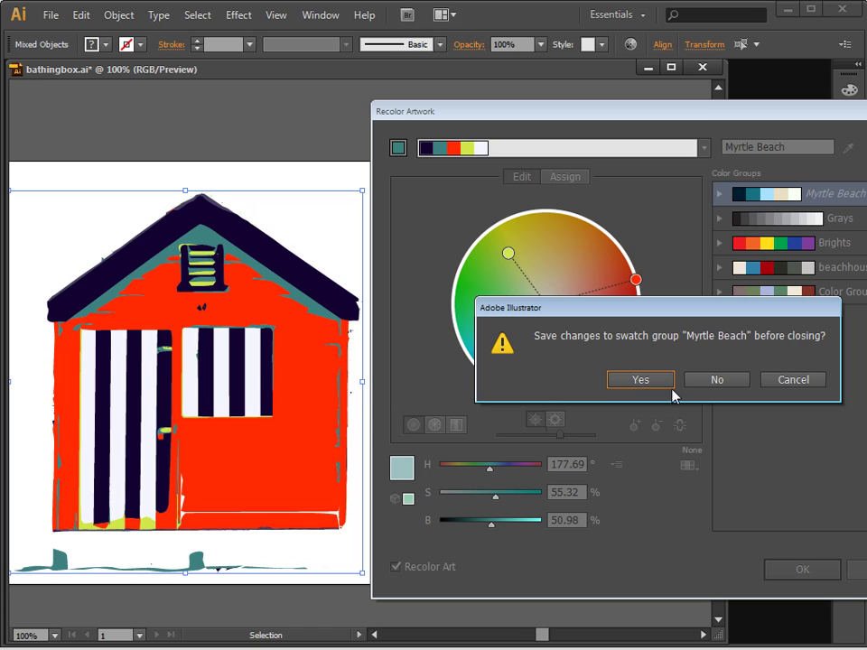
# Step: Decline saving Myrtle Beach group changes and deselect to view the orange-red hut
pyautogui.click(712, 382)
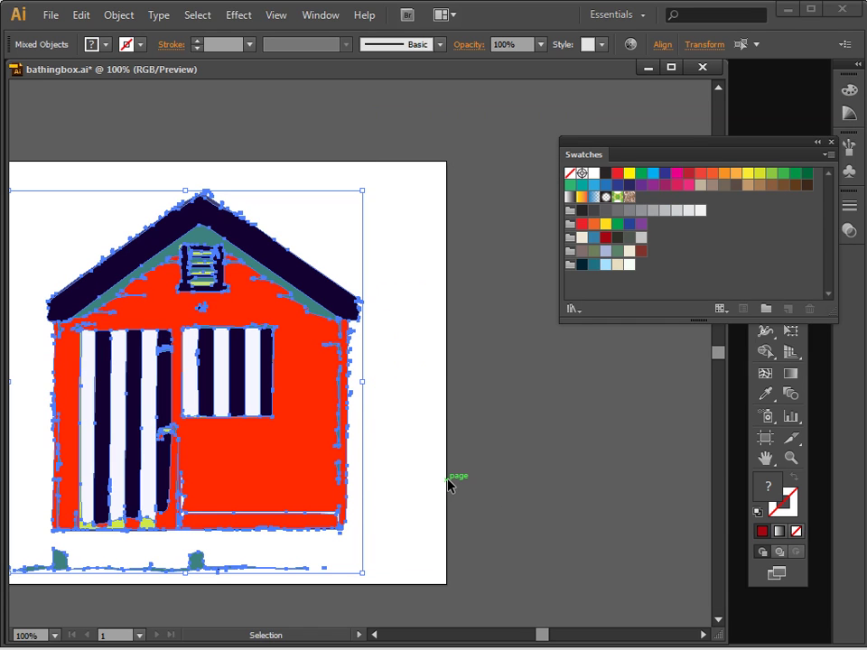
pyautogui.click(414, 467)
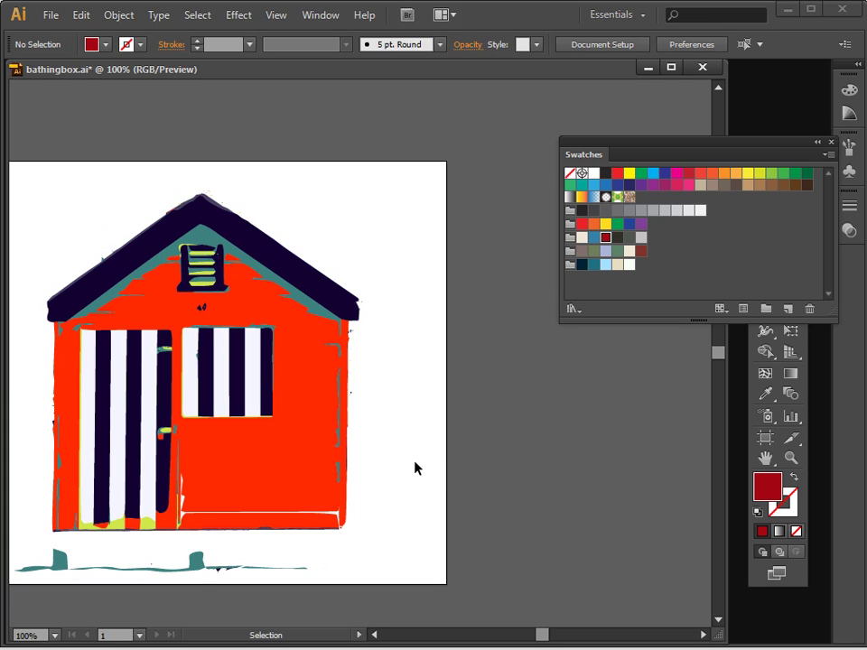